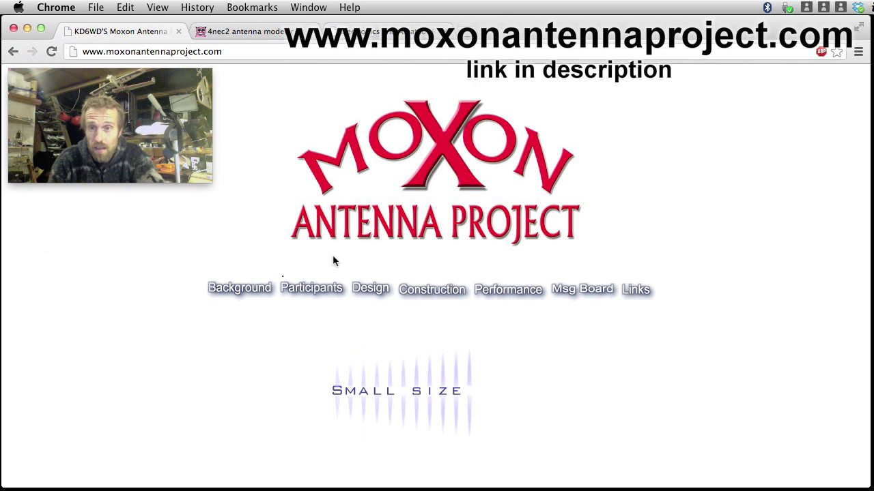
Open the Moxon Antenna Project's Design page describing the MoxGen calculator
{"action": "left_click", "coordinate": [372, 290]}
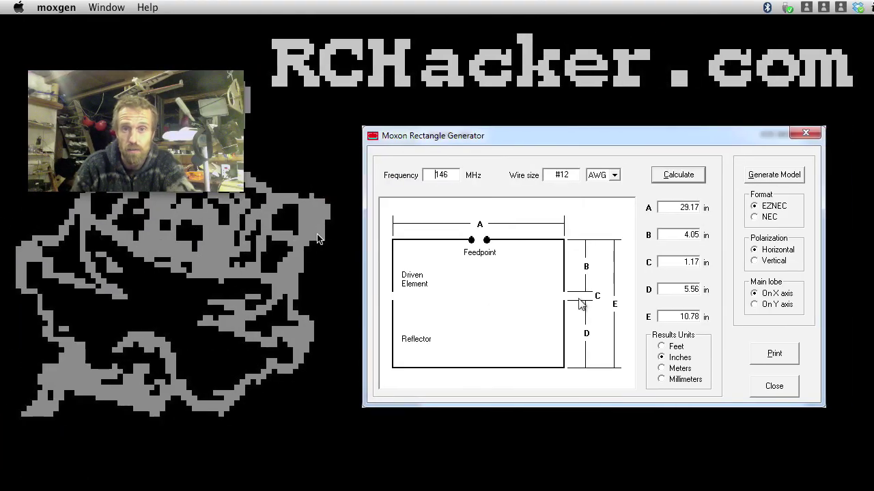
Recalculate for 435 MHz and 0.9 mm wire in millimetres: A 248.3, B 33.9, C 10.6, D 47.5, E 91.9
{"action": "left_click_drag", "start_coordinate": [524, 138], "coordinate": [505, 139]}
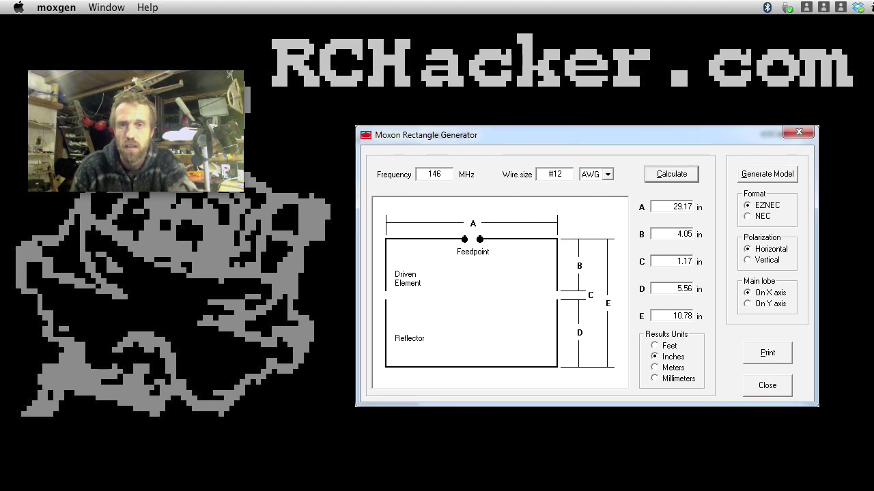
{"action": "double_click", "coordinate": [413, 176]}
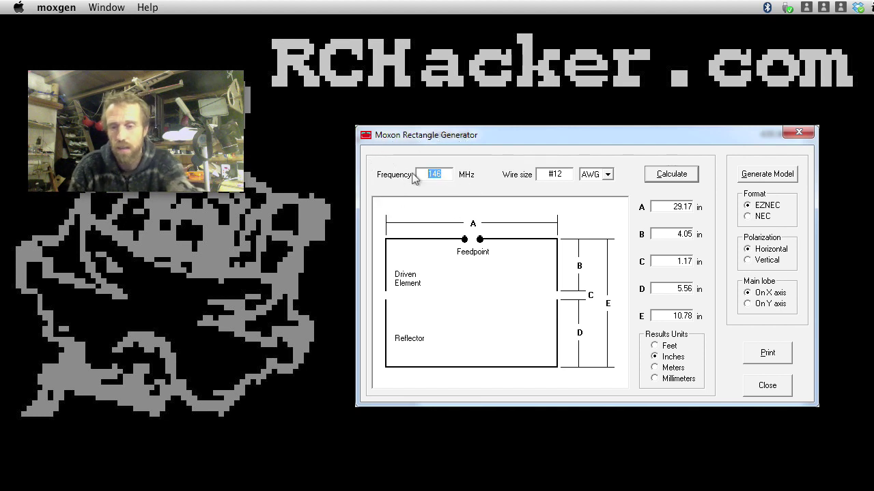
{"action": "type", "text": "435"}
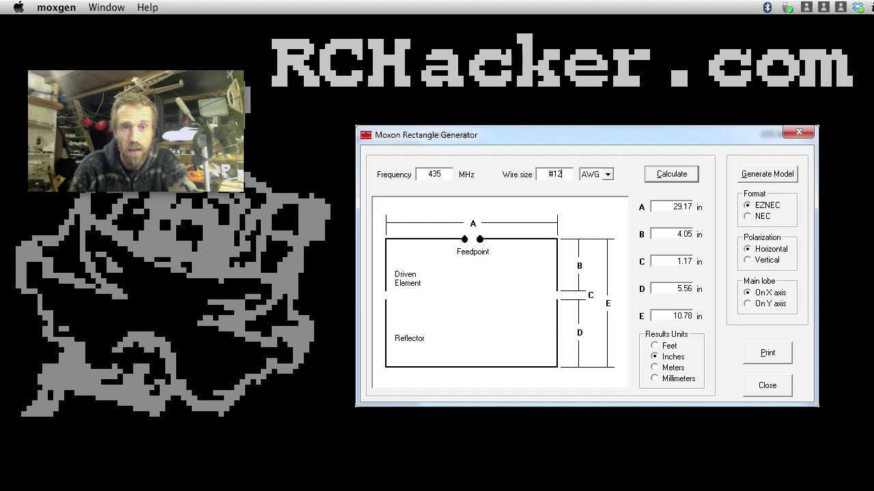
{"action": "left_click", "coordinate": [607, 175]}
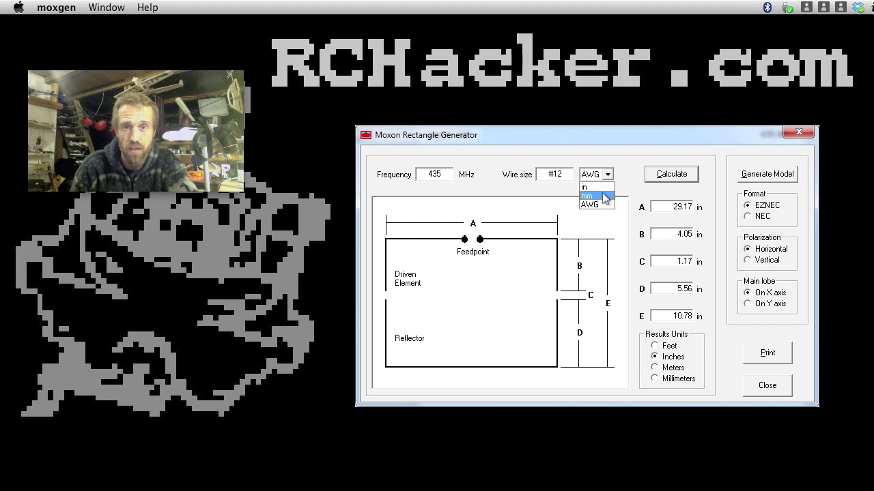
{"action": "left_click", "coordinate": [606, 196]}
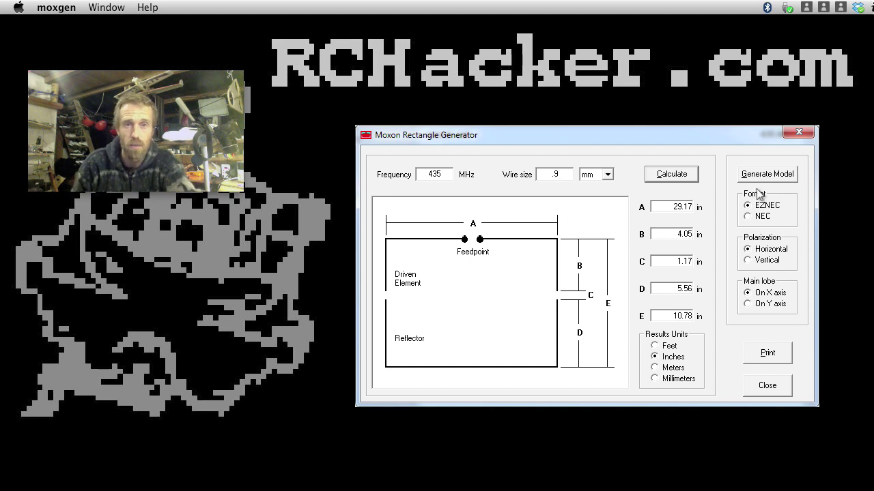
{"action": "left_click", "coordinate": [655, 379]}
{"action": "left_click", "coordinate": [667, 174]}
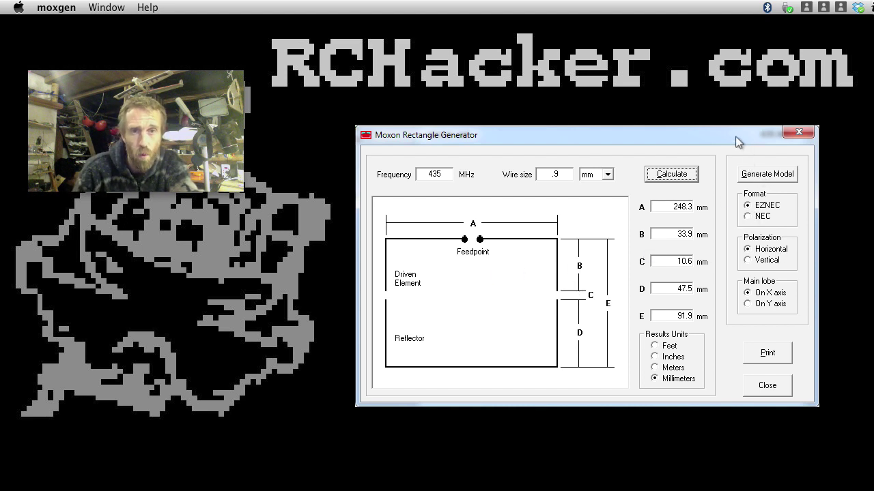
{"action": "left_click_drag", "start_coordinate": [737, 138], "coordinate": [719, 136]}
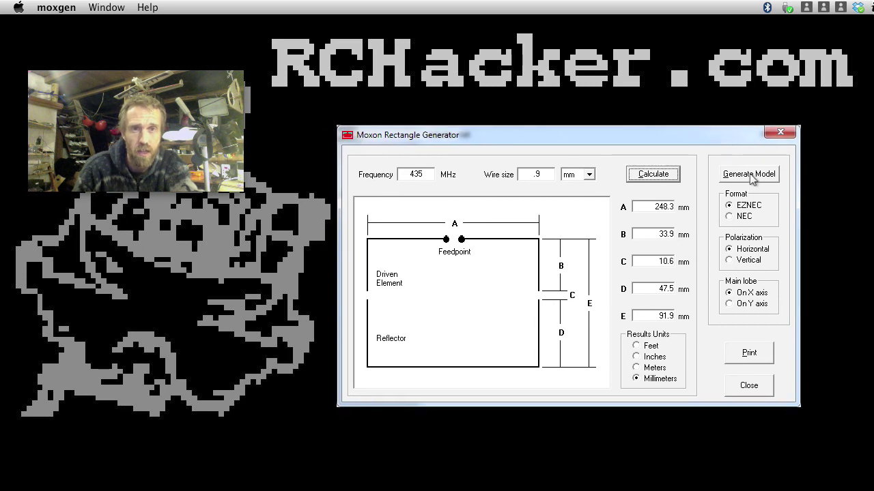
Set MoxGen's model format to NEC, then cancel the model file's Save As
{"action": "left_click", "coordinate": [730, 217]}
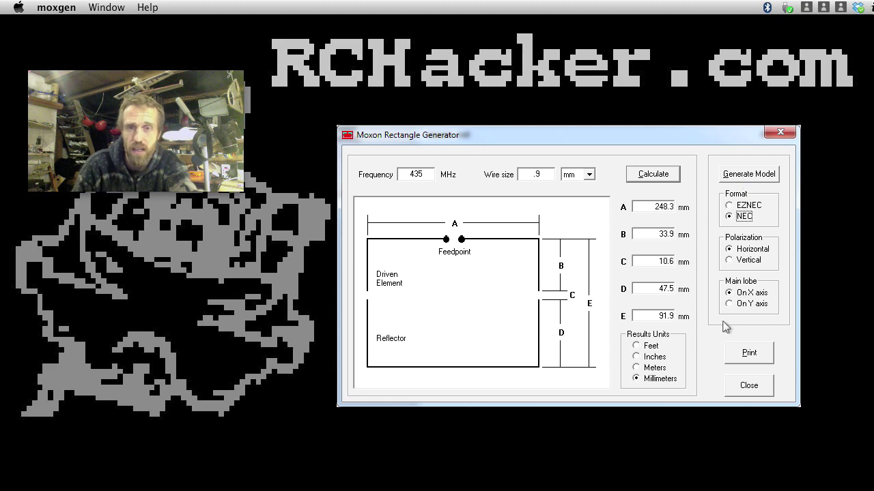
{"action": "left_click", "coordinate": [746, 174]}
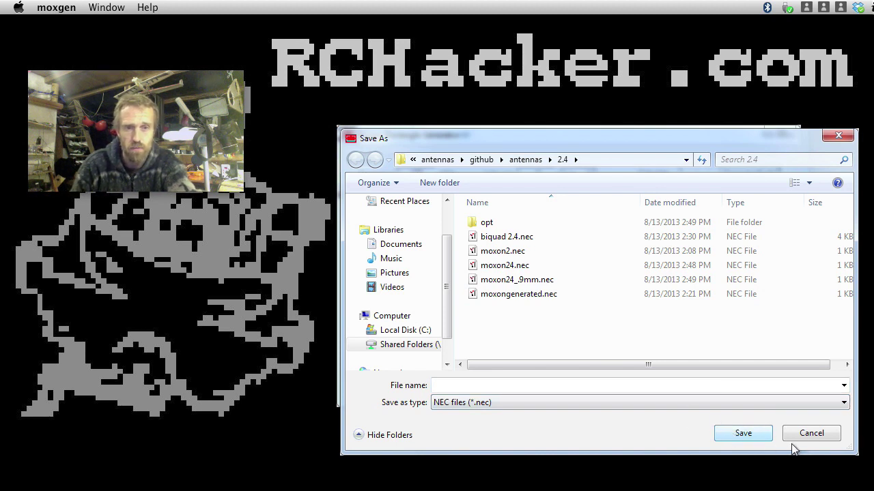
{"action": "left_click", "coordinate": [814, 435]}
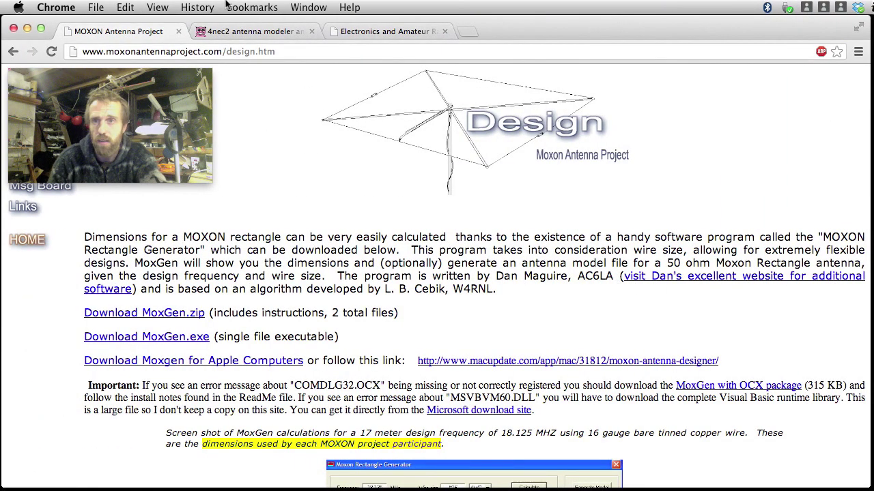
Switch to the '4nec2 antenna modeler' page of the Moxon site
{"action": "left_click", "coordinate": [251, 32]}
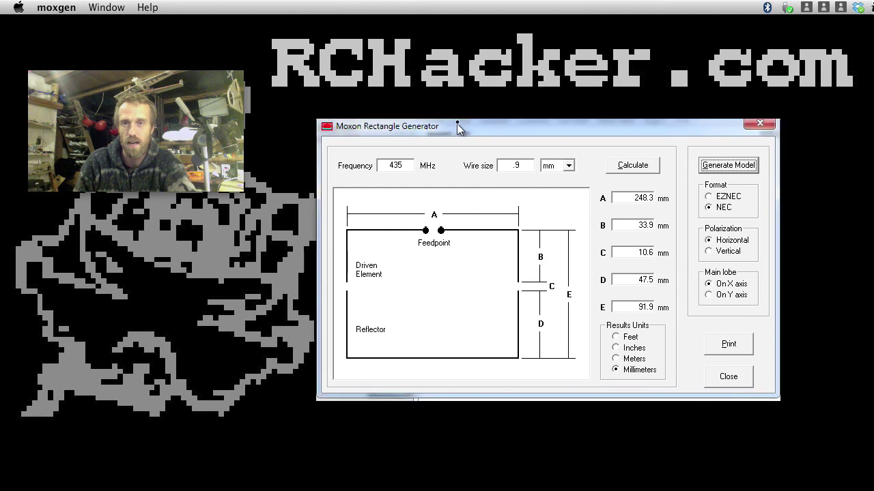
Move the MoxGen window aside and switch desktops to reach 4nec2 with moxon.out loaded
{"action": "left_click_drag", "start_coordinate": [456, 125], "coordinate": [524, 140]}
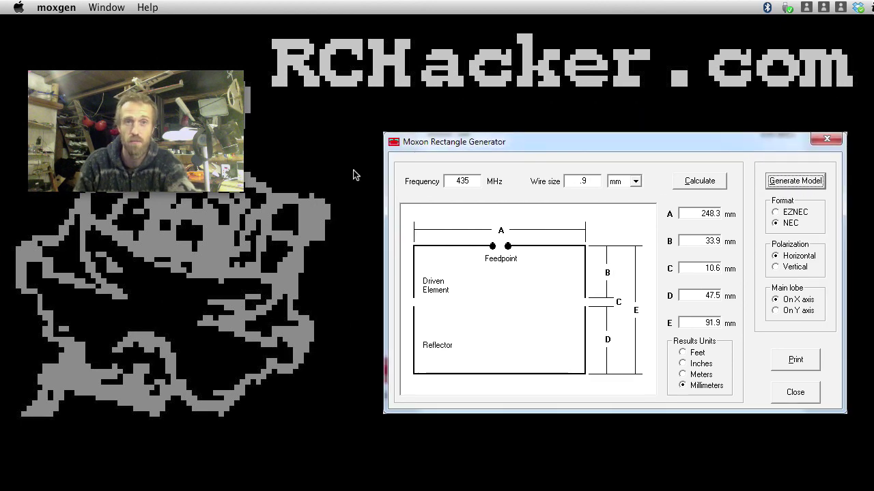
{"action": "key", "text": "ctrl+Left"}
{"action": "key", "text": "ctrl+Right"}
{"action": "key", "text": "ctrl+Right"}
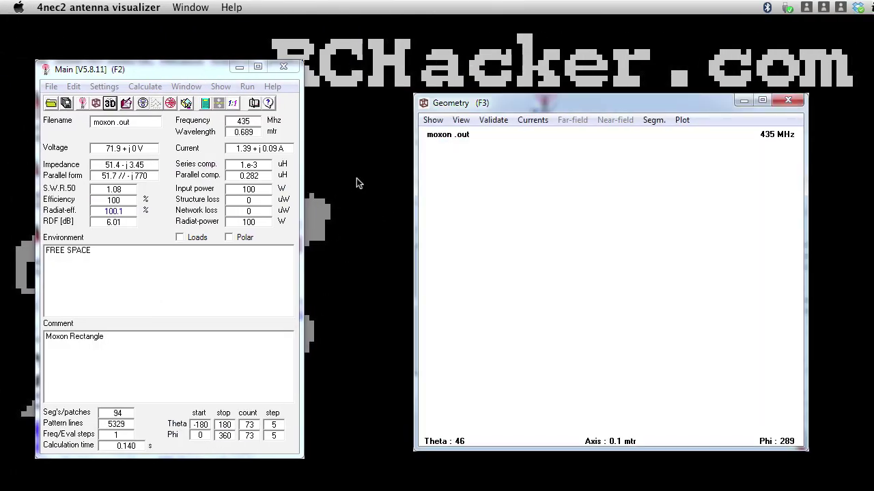
Bring 4nec2's main window forward and dismiss the file browser so Geometry draws the Moxon wires
{"action": "left_click", "coordinate": [168, 75]}
{"action": "left_click_drag", "start_coordinate": [168, 75], "coordinate": [181, 68]}
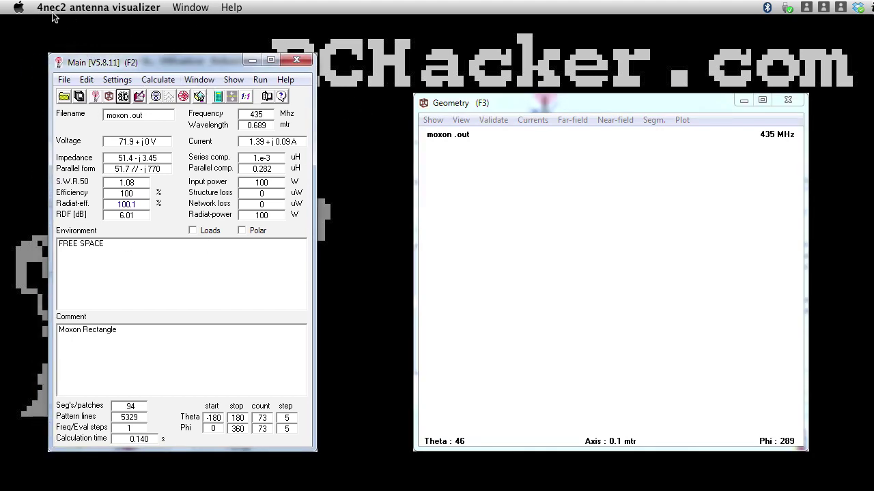
{"action": "left_click", "coordinate": [82, 7]}
{"action": "left_click", "coordinate": [109, 8]}
{"action": "left_click", "coordinate": [63, 96]}
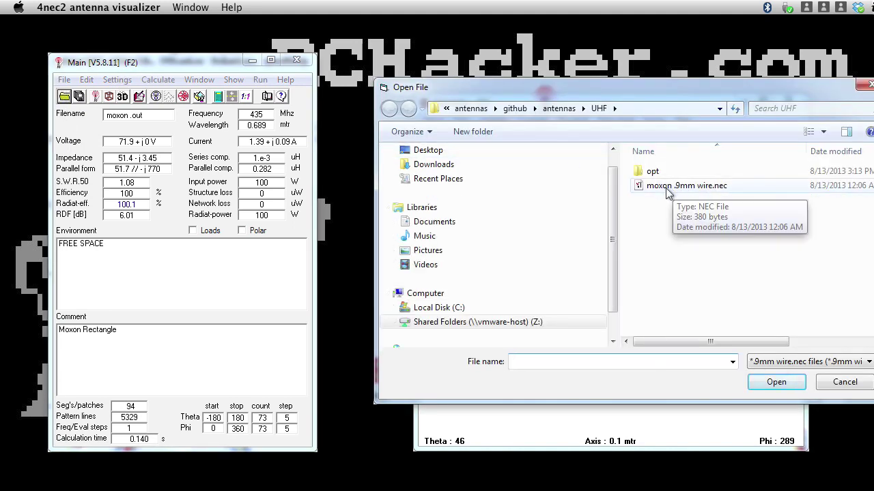
{"action": "left_click", "coordinate": [844, 382]}
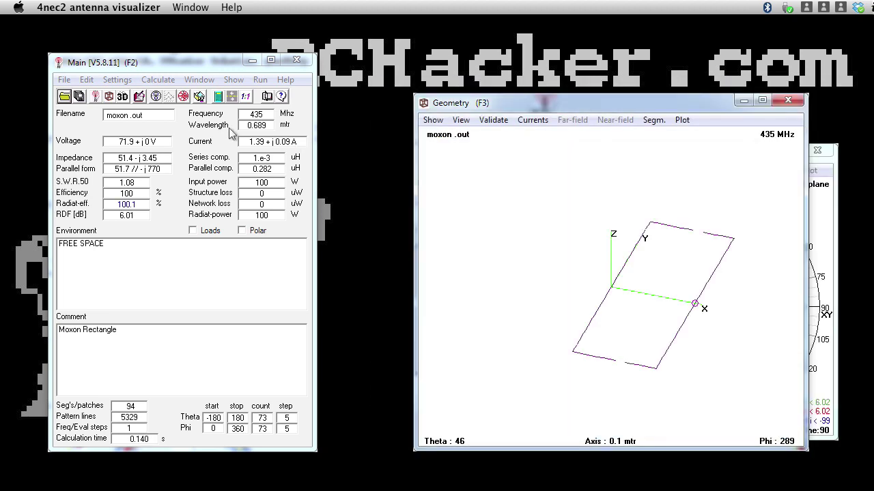
Rotate the geometry view, then generate the 435 MHz far-field pattern from NEC output-data
{"action": "left_click", "coordinate": [159, 80]}
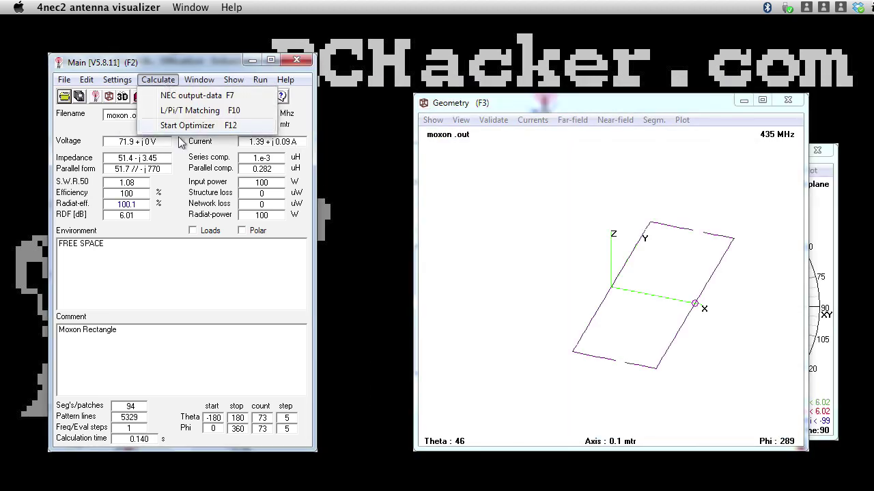
{"action": "left_click", "coordinate": [160, 80]}
{"action": "left_click", "coordinate": [163, 82]}
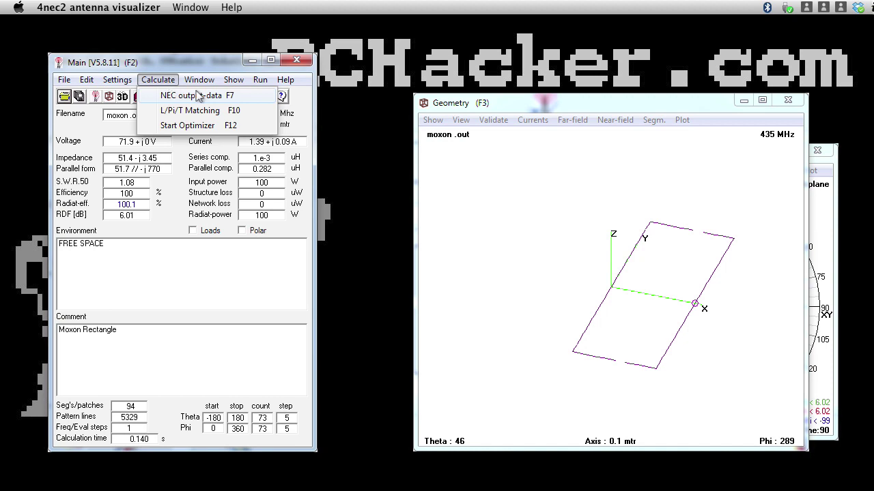
{"action": "left_click", "coordinate": [154, 77]}
{"action": "mouse_move", "coordinate": [600, 279]}
{"action": "left_mouse_down"}
{"action": "mouse_move", "coordinate": [594, 268]}
{"action": "mouse_move", "coordinate": [608, 275]}
{"action": "mouse_move", "coordinate": [596, 299]}
{"action": "mouse_move", "coordinate": [582, 274]}
{"action": "mouse_move", "coordinate": [606, 268]}
{"action": "mouse_move", "coordinate": [614, 289]}
{"action": "mouse_move", "coordinate": [596, 271]}
{"action": "mouse_move", "coordinate": [615, 276]}
{"action": "left_mouse_up"}
{"action": "left_click", "coordinate": [168, 81]}
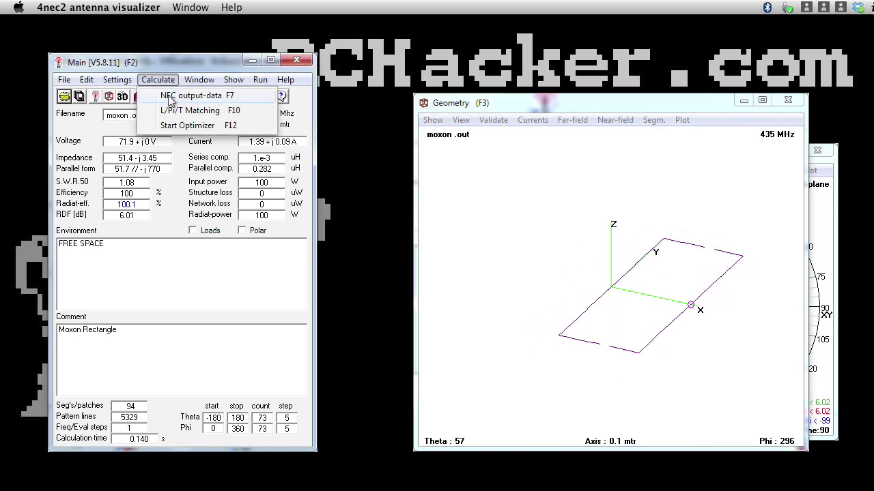
{"action": "left_click", "coordinate": [176, 100]}
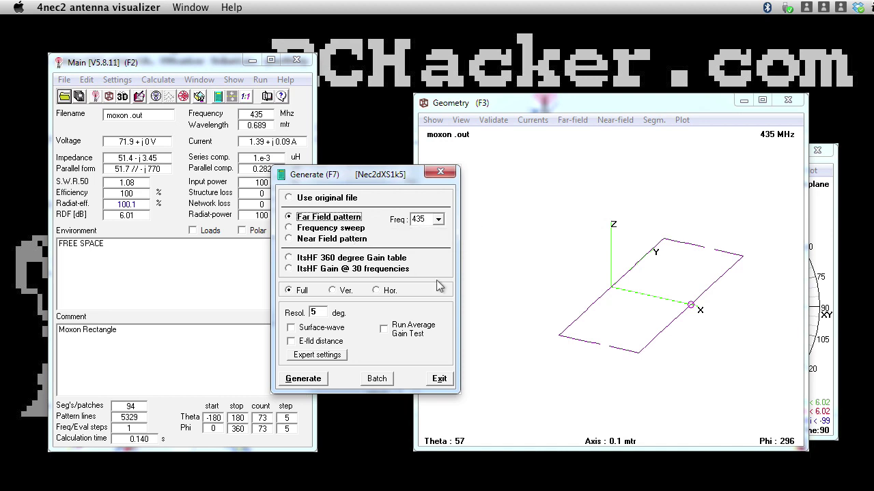
{"action": "left_click", "coordinate": [303, 380]}
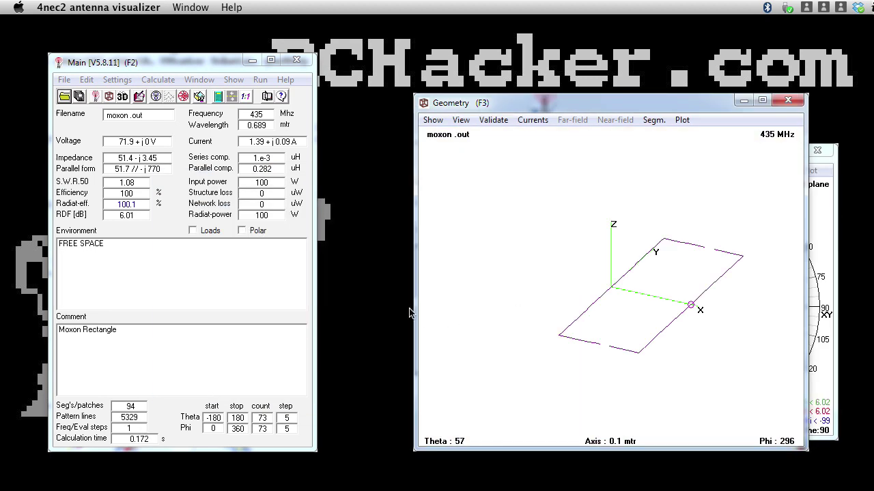
Show only the vertical-plane trace and move the marker to read gain around the 6.02 dBi lobe
{"action": "left_click", "coordinate": [827, 235]}
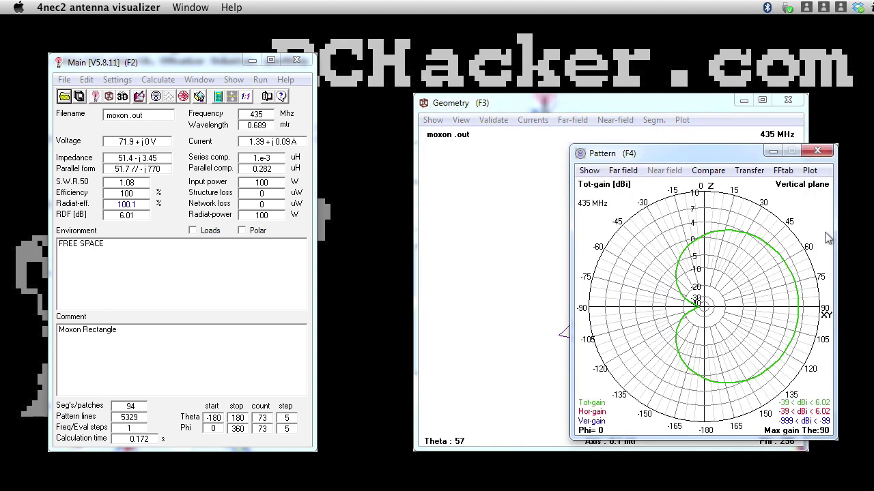
{"action": "left_click_drag", "start_coordinate": [687, 156], "coordinate": [688, 154]}
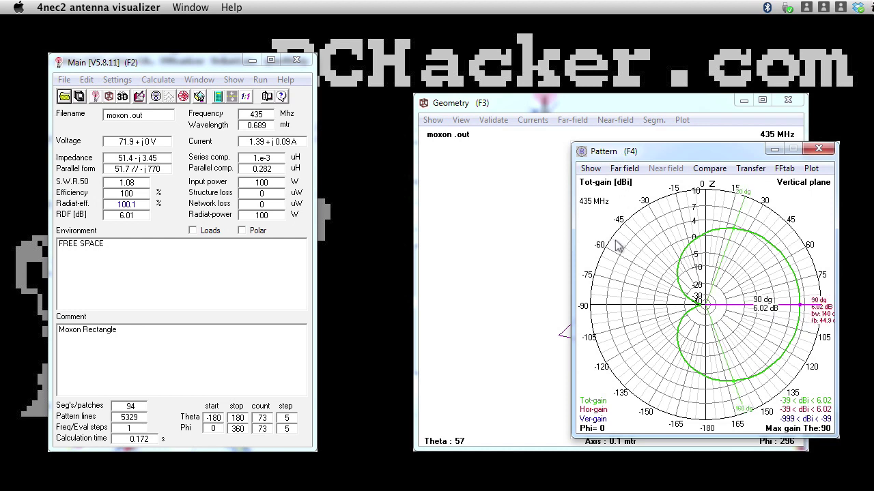
{"action": "key", "text": "b"}
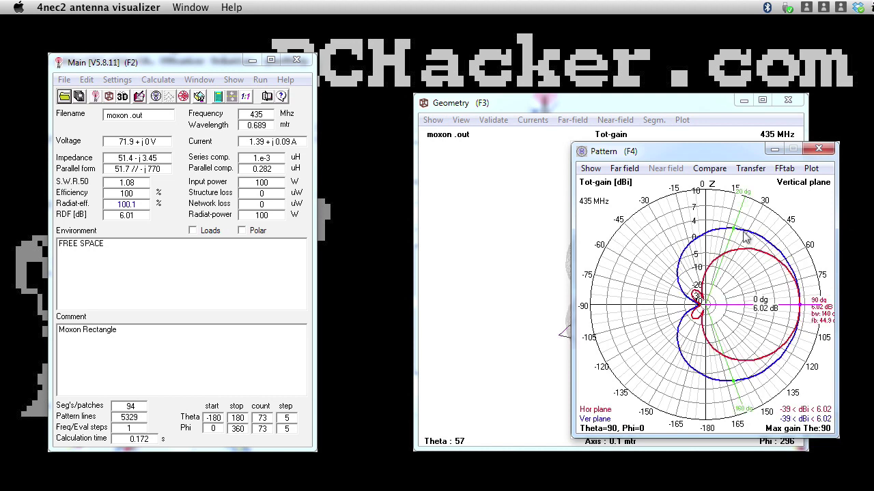
{"action": "key", "text": "v"}
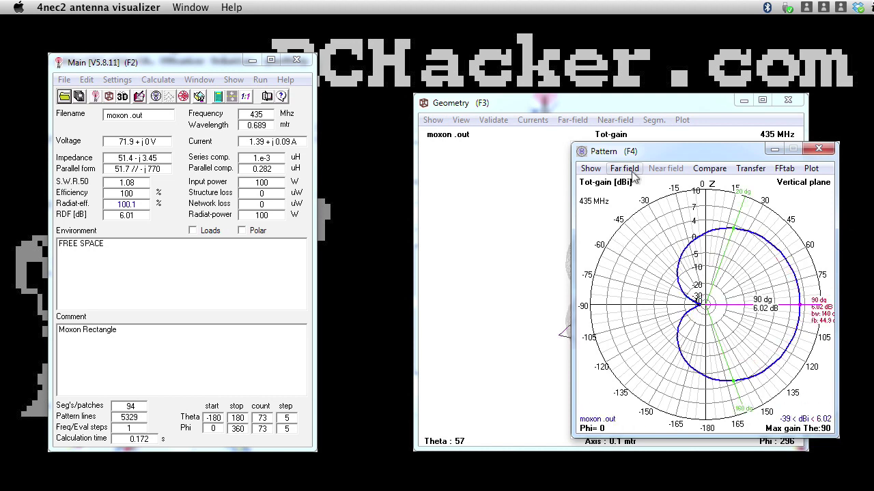
{"action": "mouse_move", "coordinate": [781, 302]}
{"action": "left_mouse_down"}
{"action": "mouse_move", "coordinate": [789, 282]}
{"action": "mouse_move", "coordinate": [807, 289]}
{"action": "mouse_move", "coordinate": [813, 305]}
{"action": "mouse_move", "coordinate": [807, 308]}
{"action": "mouse_move", "coordinate": [790, 209]}
{"action": "mouse_move", "coordinate": [751, 191]}
{"action": "mouse_move", "coordinate": [751, 232]}
{"action": "mouse_move", "coordinate": [735, 230]}
{"action": "mouse_move", "coordinate": [778, 355]}
{"action": "mouse_move", "coordinate": [785, 341]}
{"action": "mouse_move", "coordinate": [711, 231]}
{"action": "mouse_move", "coordinate": [756, 208]}
{"action": "mouse_move", "coordinate": [785, 310]}
{"action": "mouse_move", "coordinate": [770, 326]}
{"action": "mouse_move", "coordinate": [731, 324]}
{"action": "mouse_move", "coordinate": [747, 215]}
{"action": "mouse_move", "coordinate": [796, 403]}
{"action": "mouse_move", "coordinate": [784, 282]}
{"action": "mouse_move", "coordinate": [738, 232]}
{"action": "mouse_move", "coordinate": [741, 307]}
{"action": "mouse_move", "coordinate": [754, 358]}
{"action": "mouse_move", "coordinate": [769, 350]}
{"action": "mouse_move", "coordinate": [728, 240]}
{"action": "mouse_move", "coordinate": [747, 218]}
{"action": "mouse_move", "coordinate": [750, 380]}
{"action": "mouse_move", "coordinate": [757, 251]}
{"action": "mouse_move", "coordinate": [744, 277]}
{"action": "mouse_move", "coordinate": [754, 263]}
{"action": "mouse_move", "coordinate": [788, 307]}
{"action": "mouse_move", "coordinate": [785, 258]}
{"action": "mouse_move", "coordinate": [782, 305]}
{"action": "mouse_move", "coordinate": [776, 272]}
{"action": "left_mouse_up"}
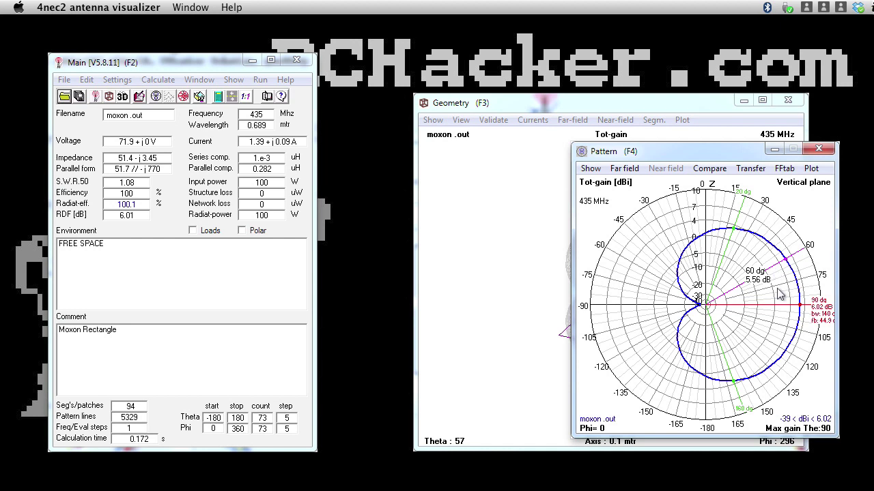
{"action": "left_click_drag", "start_coordinate": [763, 254], "coordinate": [763, 256]}
Open the 3D view of the Moxon antenna and tilt it to look from above
{"action": "left_click", "coordinate": [156, 79]}
{"action": "left_click", "coordinate": [158, 66]}
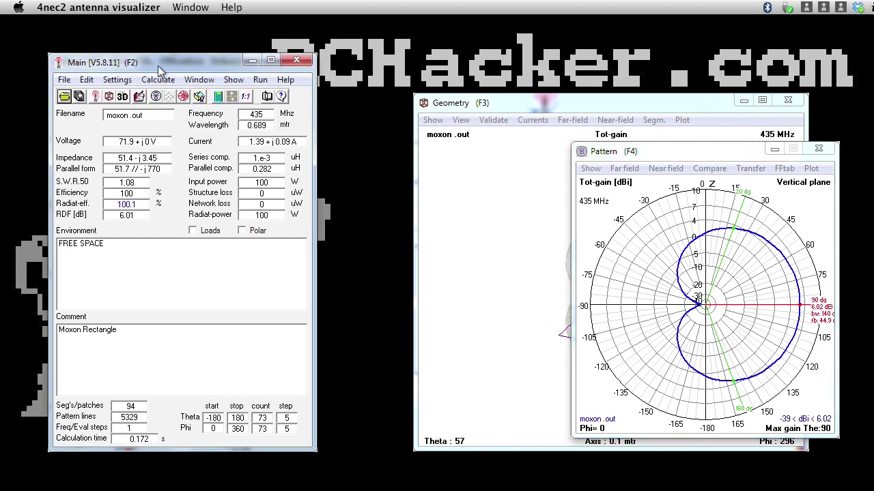
{"action": "left_click", "coordinate": [122, 96]}
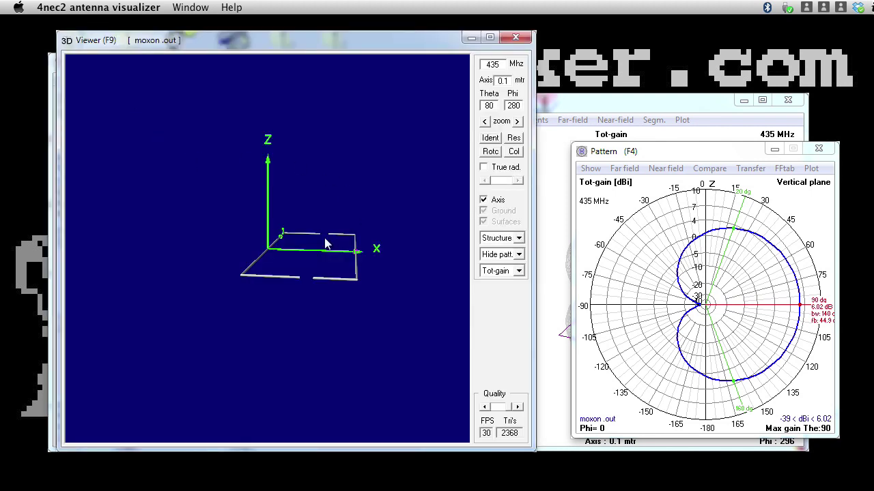
{"action": "left_click_drag", "start_coordinate": [324, 244], "coordinate": [337, 269]}
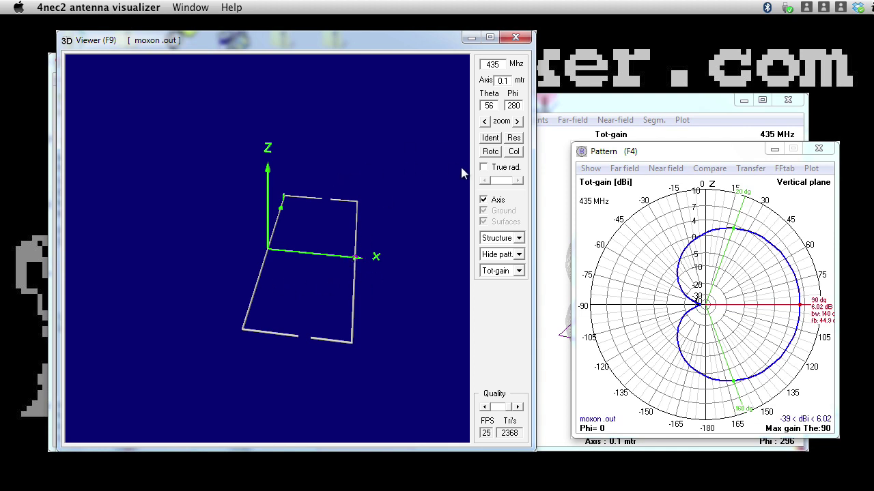
{"action": "left_click", "coordinate": [518, 254]}
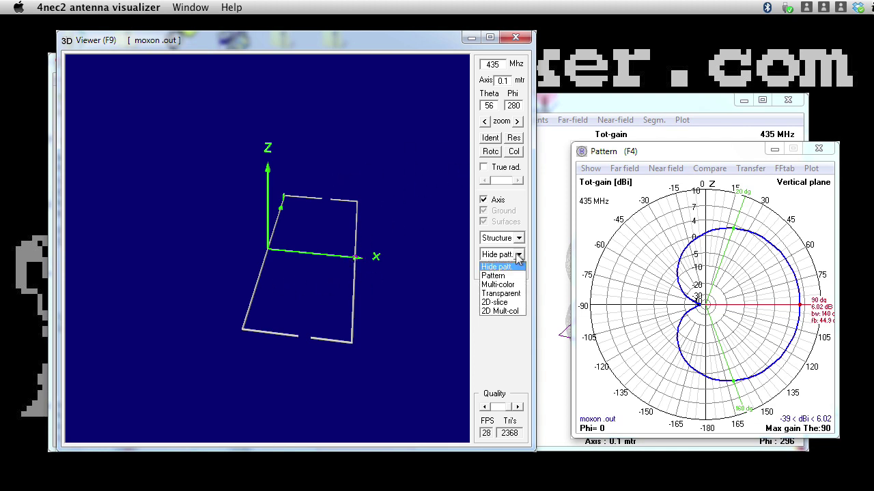
Switch the 3D pattern to multi-colour and orbit it to inspect the forward lobe and rear null
{"action": "left_click", "coordinate": [506, 285]}
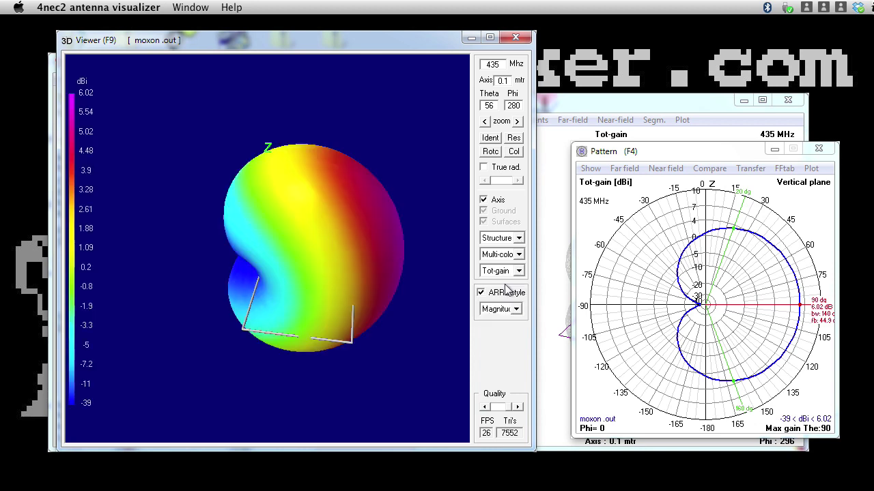
{"action": "left_click_drag", "start_coordinate": [355, 284], "coordinate": [399, 269]}
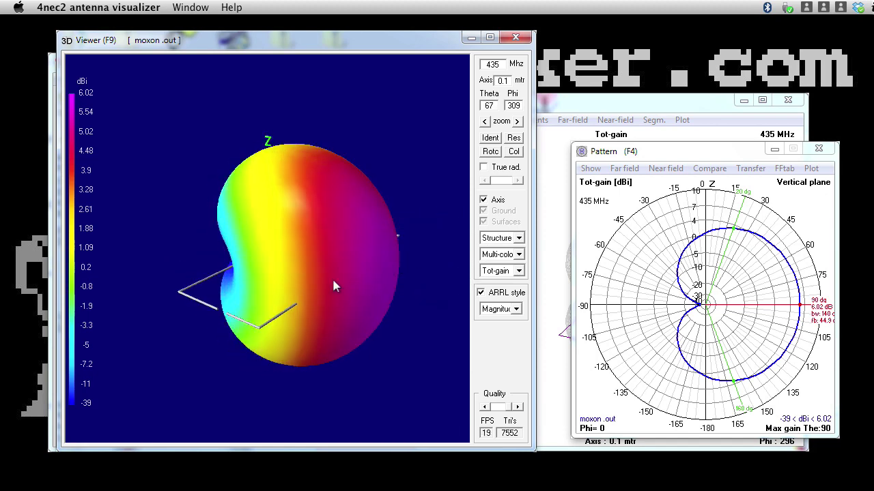
{"action": "left_click_drag", "start_coordinate": [312, 281], "coordinate": [147, 300]}
{"action": "left_click_drag", "start_coordinate": [300, 258], "coordinate": [337, 274]}
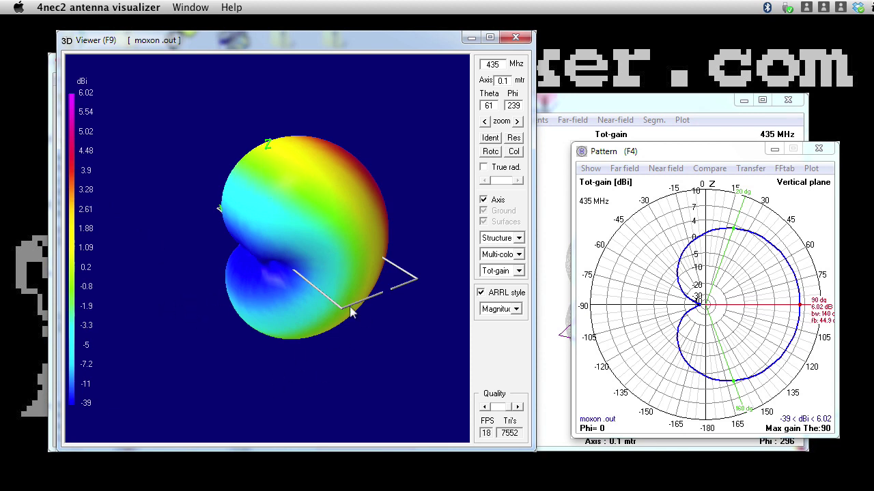
{"action": "left_click_drag", "start_coordinate": [345, 326], "coordinate": [401, 290]}
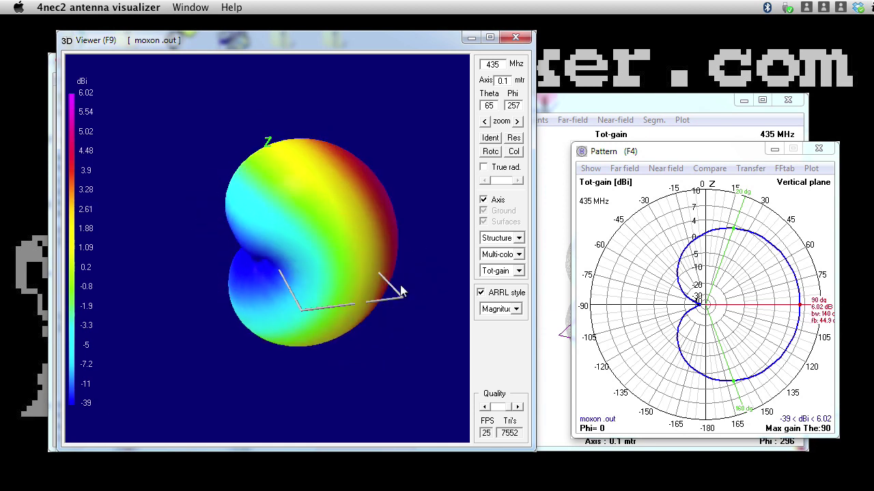
{"action": "left_click_drag", "start_coordinate": [396, 287], "coordinate": [330, 275]}
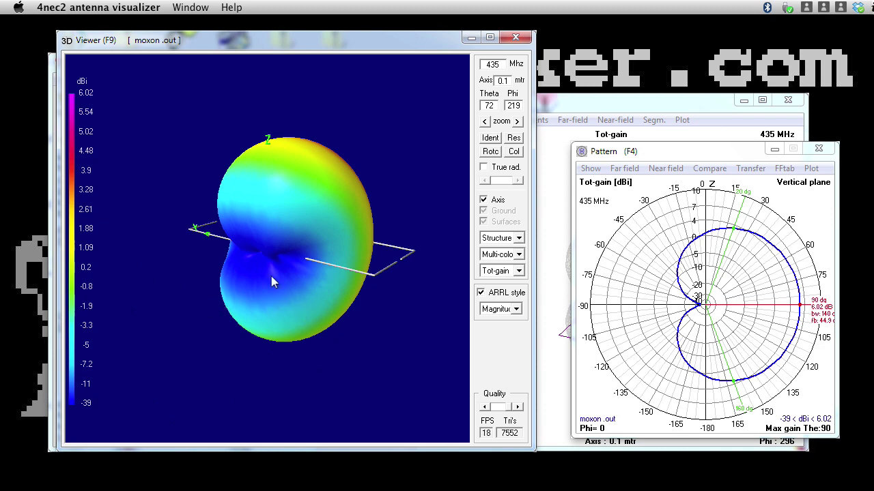
{"action": "left_click_drag", "start_coordinate": [287, 281], "coordinate": [318, 246]}
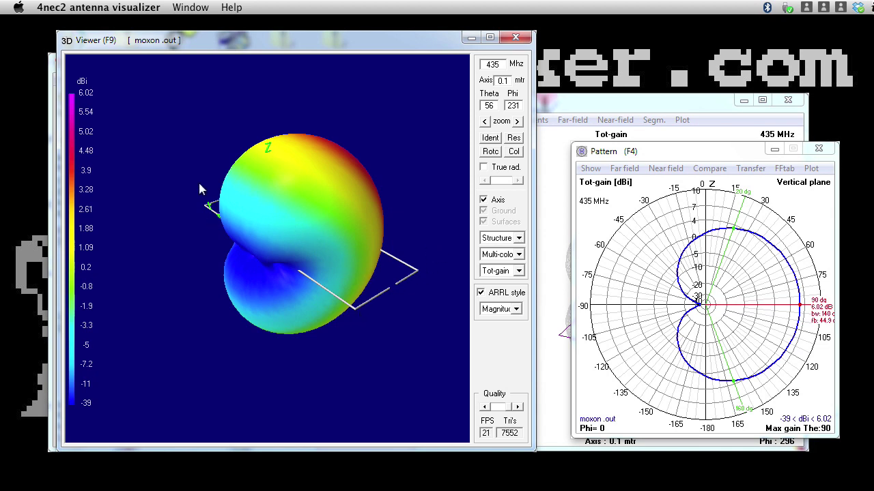
Nudge the 4nec2 pattern rotation slightly before turning to the GitHub 'antennas' repository
{"action": "left_click_drag", "start_coordinate": [290, 252], "coordinate": [299, 251]}
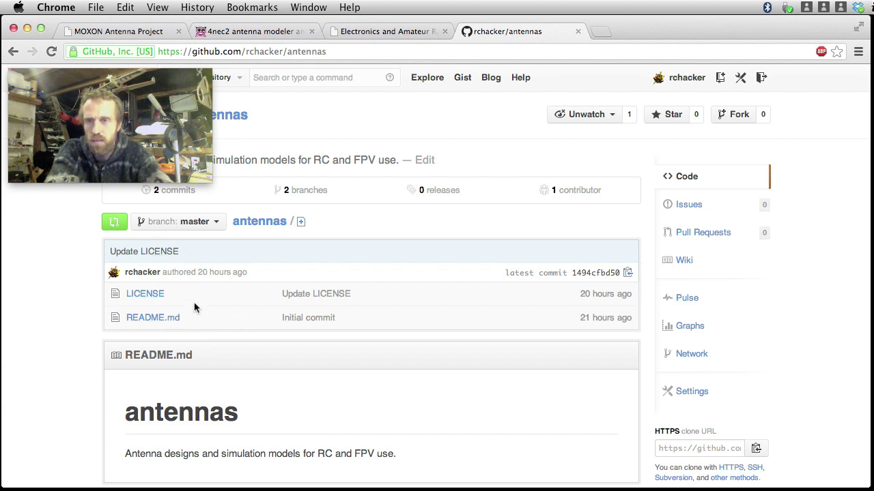
Switch the antennas repository to the experimental branch and scroll to its 2.4 and UHF folders
{"action": "left_click", "coordinate": [213, 222]}
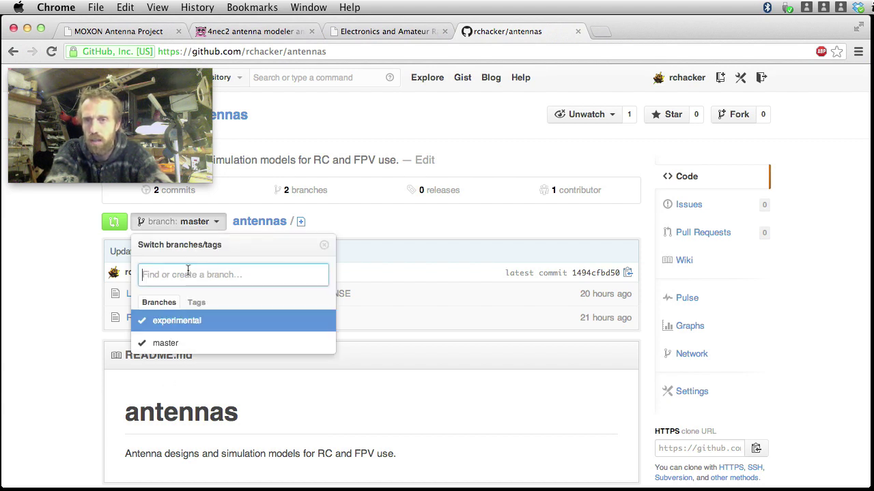
{"action": "left_click", "coordinate": [174, 322]}
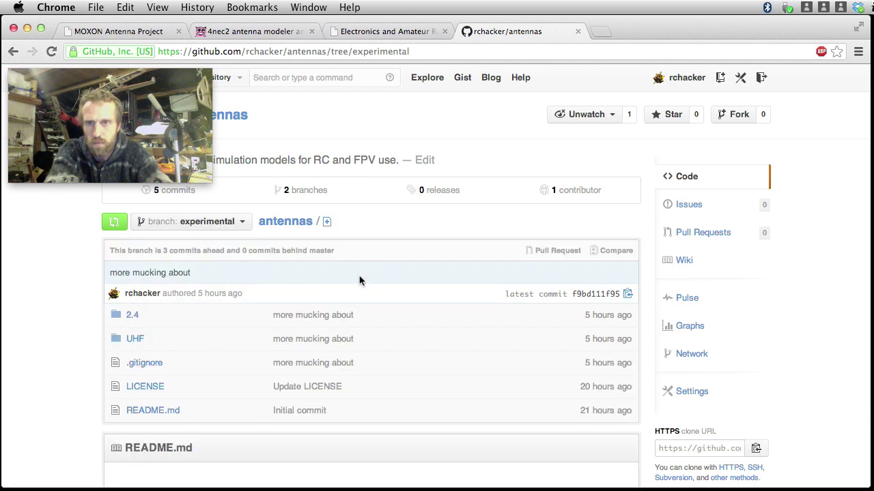
{"action": "scroll", "coordinate": [252, 273], "scroll_direction": "down", "scroll_amount": 1}
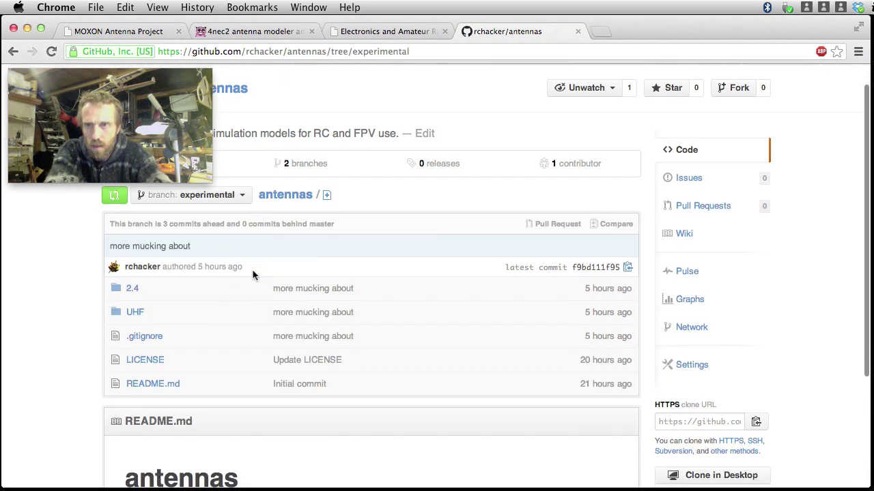
Open the UHF folder and scroll through its moxon, turnstile and vee .nec models
{"action": "left_click", "coordinate": [135, 313]}
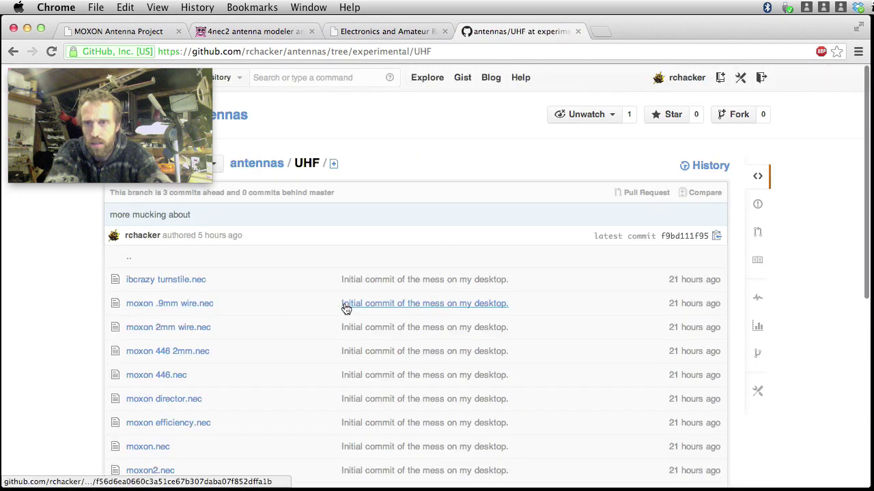
{"action": "scroll", "coordinate": [291, 339], "scroll_direction": "down", "scroll_amount": 10}
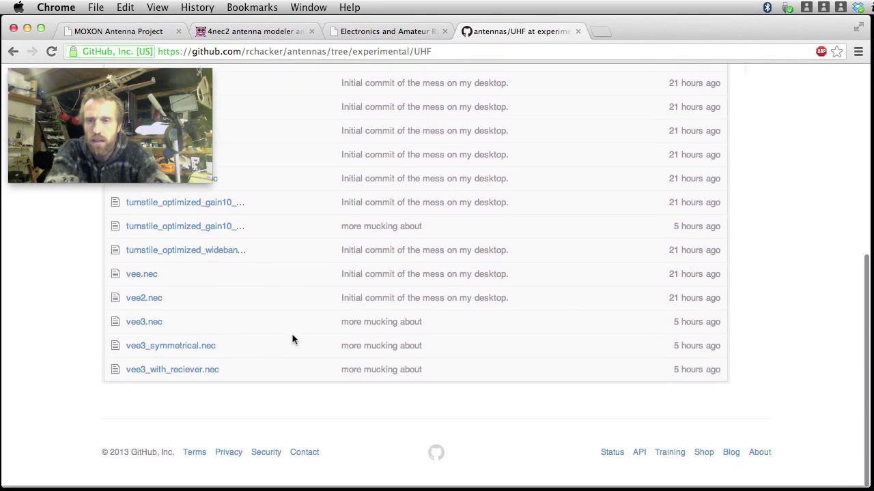
{"action": "scroll", "coordinate": [291, 339], "scroll_direction": "up", "scroll_amount": 10}
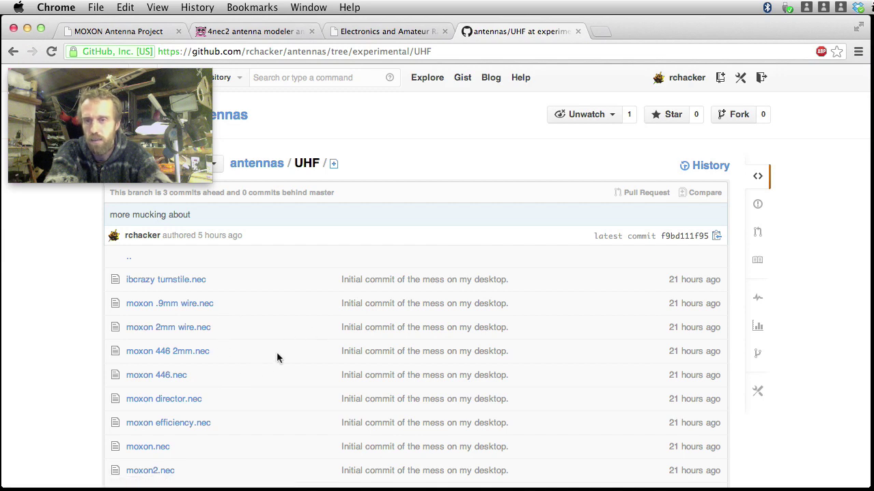
{"action": "scroll", "coordinate": [283, 349], "scroll_direction": "down", "scroll_amount": 10}
{"action": "scroll", "coordinate": [282, 345], "scroll_direction": "up", "scroll_amount": 10}
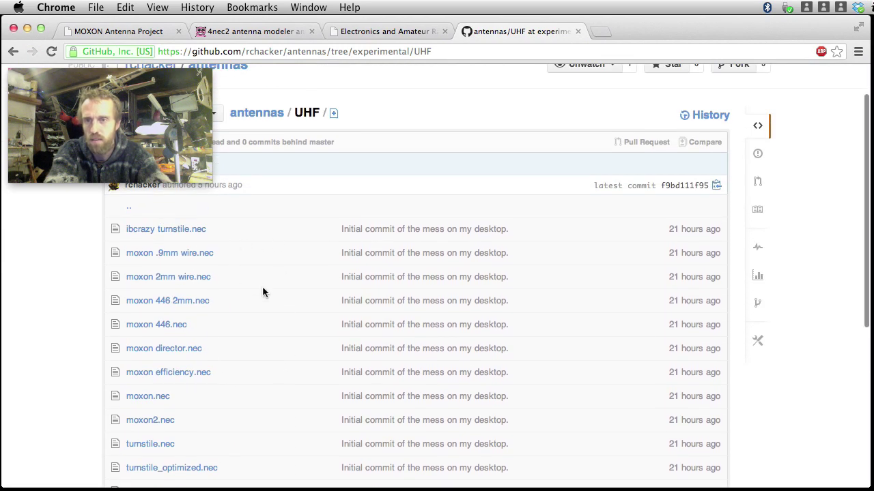
{"action": "scroll", "coordinate": [264, 290], "scroll_direction": "down", "scroll_amount": 5}
{"action": "scroll", "coordinate": [253, 290], "scroll_direction": "up", "scroll_amount": 7}
{"action": "scroll", "coordinate": [243, 288], "scroll_direction": "down", "scroll_amount": 7}
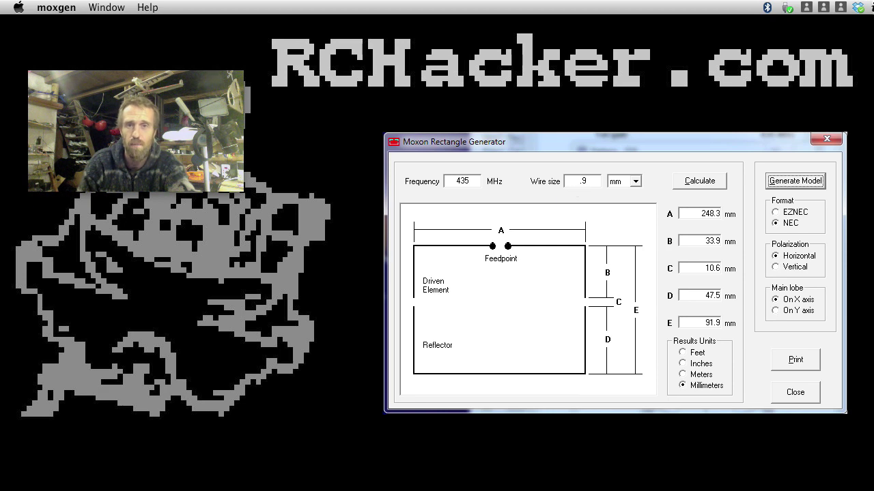
{"action": "left_click", "coordinate": [581, 181]}
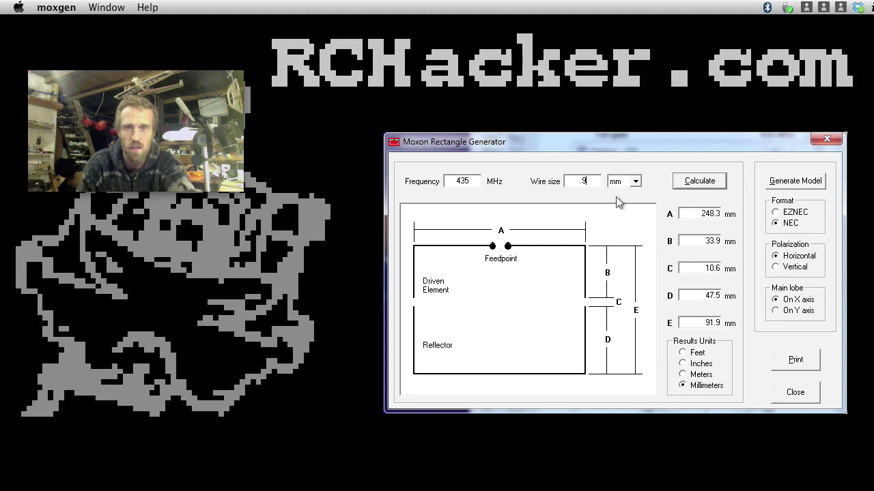
Edit the wire size and recalculate for 2 mm wire: A 247.2 mm, B 31.8 mm, E 92.0 mm
{"action": "key", "text": "BackSpace"}
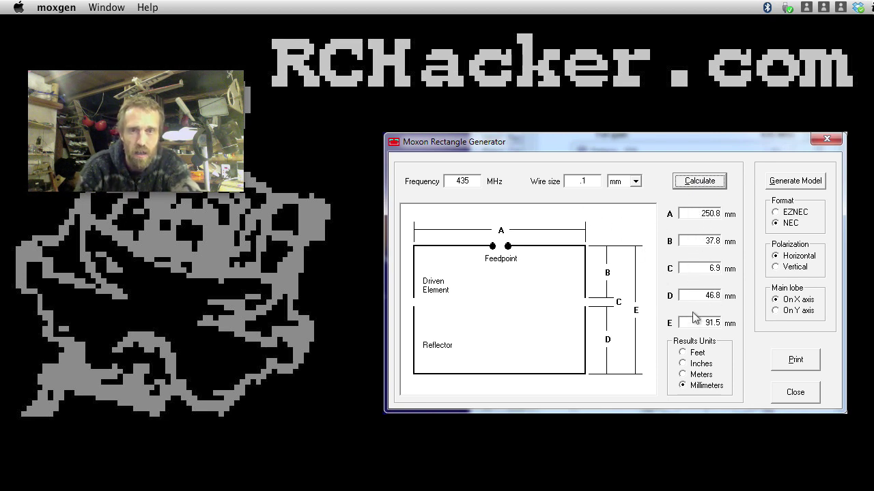
{"action": "left_click", "coordinate": [584, 181]}
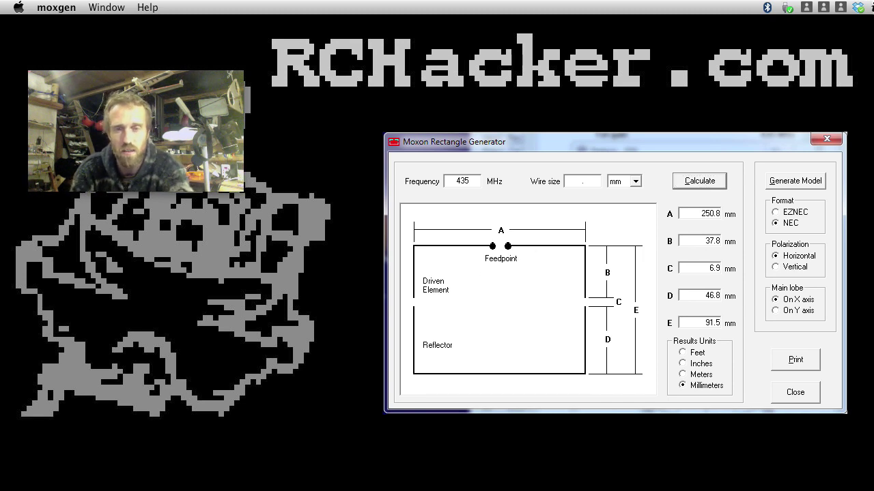
{"action": "type", "text": "9"}
{"action": "left_click", "coordinate": [703, 178]}
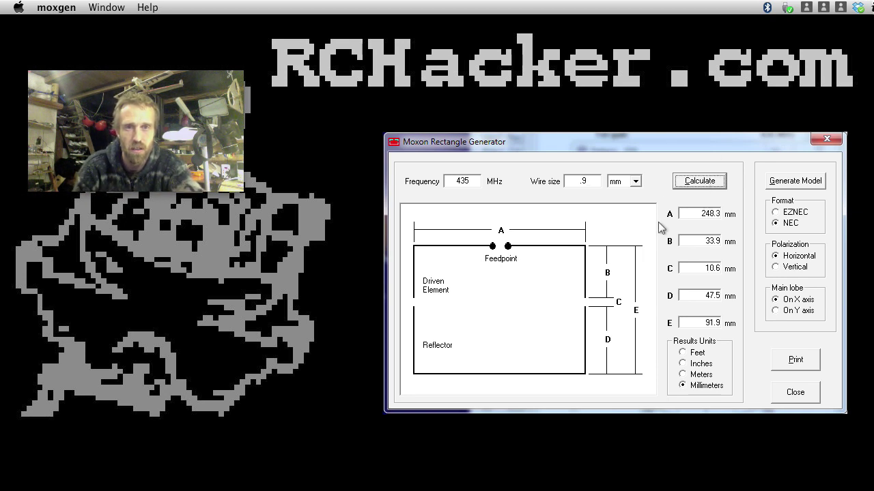
{"action": "left_click", "coordinate": [585, 181]}
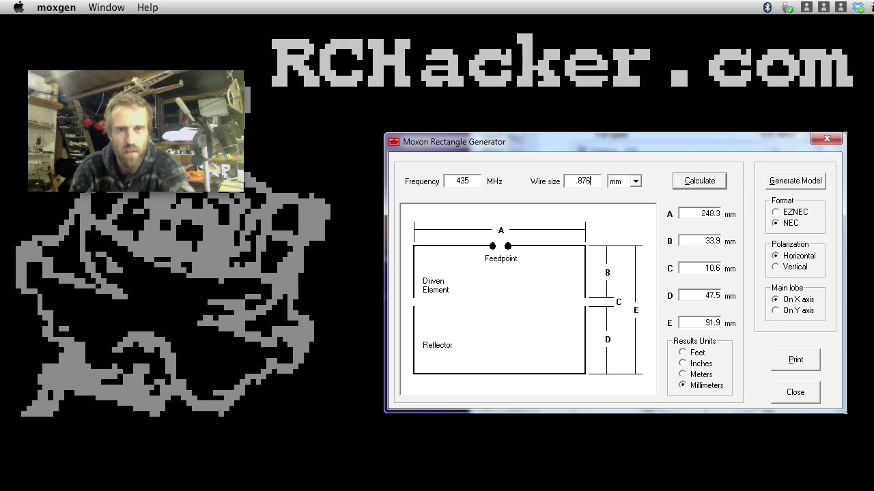
{"action": "left_click", "coordinate": [688, 183]}
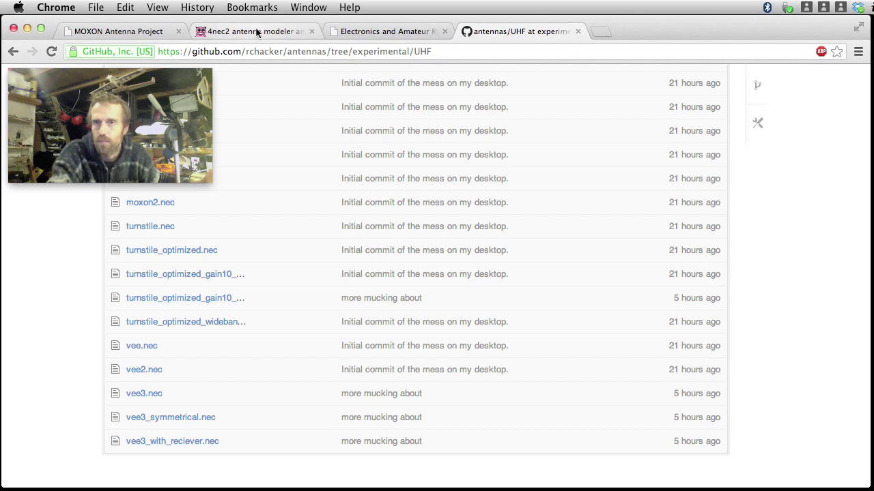
Switch to the ve2azx.net Electronics and Amateur Radio tab and scroll to the Baluns and Ferrites documents
{"action": "left_click", "coordinate": [364, 32]}
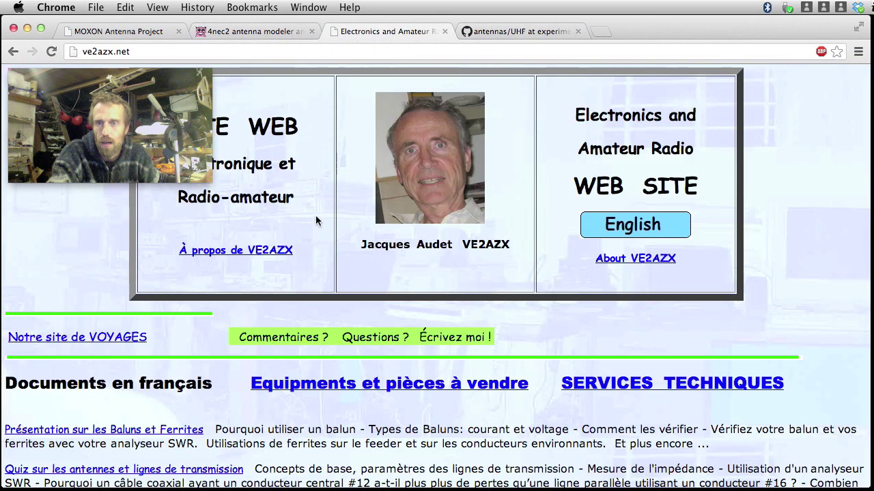
{"action": "scroll", "coordinate": [467, 311], "scroll_direction": "down", "scroll_amount": 3}
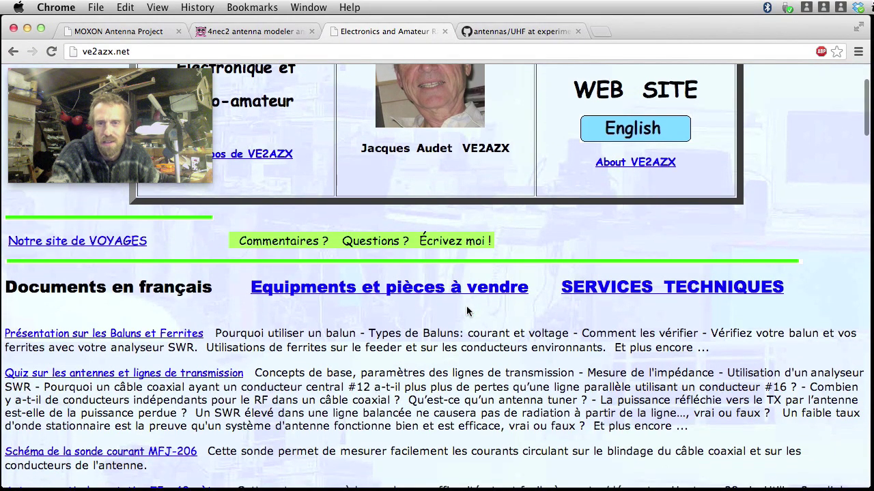
{"action": "scroll", "coordinate": [466, 306], "scroll_direction": "down", "scroll_amount": 3}
{"action": "scroll", "coordinate": [466, 306], "scroll_direction": "up", "scroll_amount": 5}
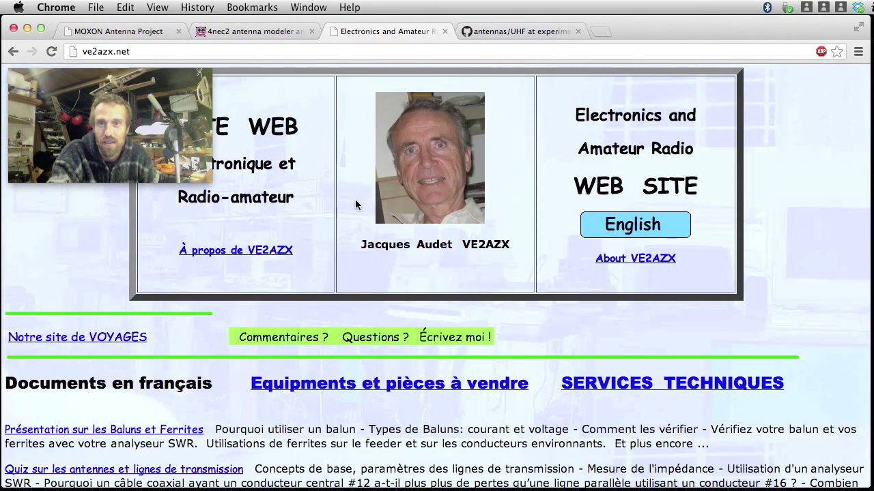
{"action": "scroll", "coordinate": [306, 198], "scroll_direction": "down", "scroll_amount": 10}
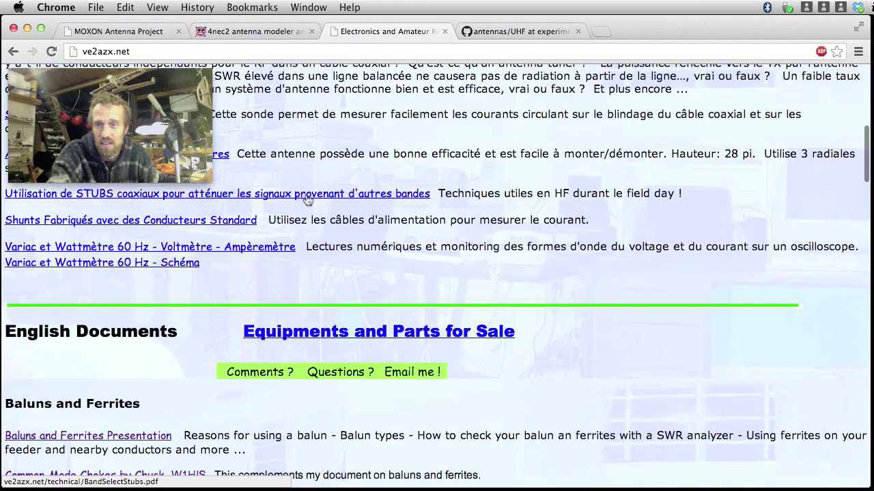
{"action": "scroll", "coordinate": [306, 198], "scroll_direction": "up", "scroll_amount": 10}
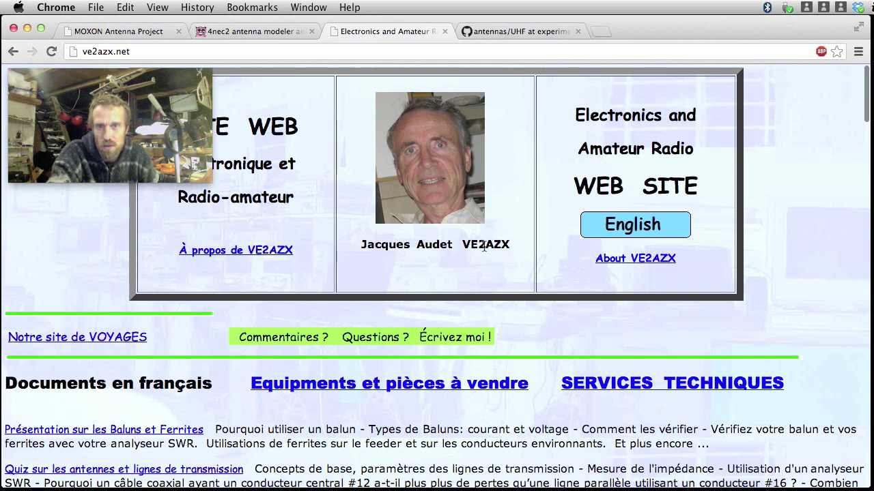
{"action": "scroll", "coordinate": [484, 246], "scroll_direction": "down", "scroll_amount": 5}
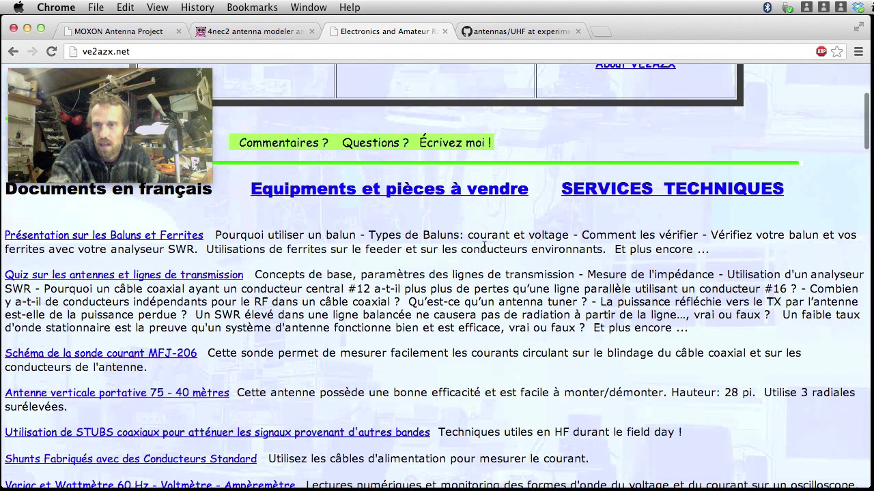
{"action": "scroll", "coordinate": [483, 245], "scroll_direction": "down", "scroll_amount": 4}
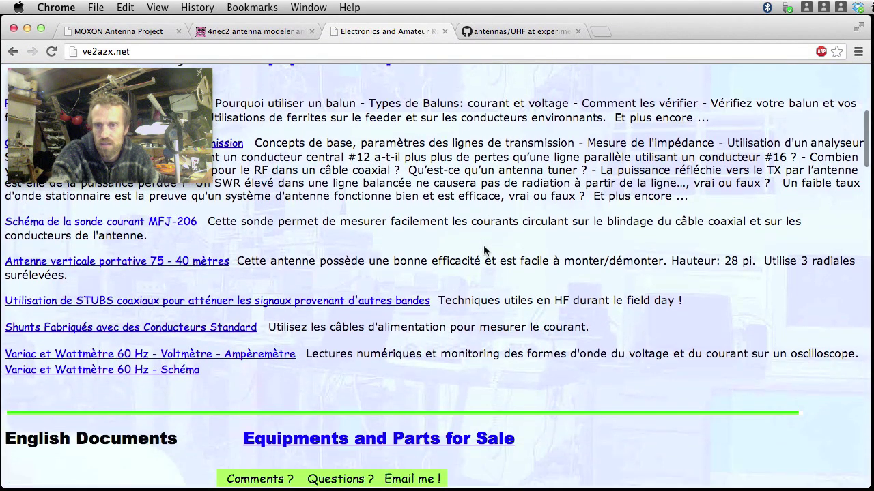
{"action": "scroll", "coordinate": [485, 250], "scroll_direction": "down", "scroll_amount": 8}
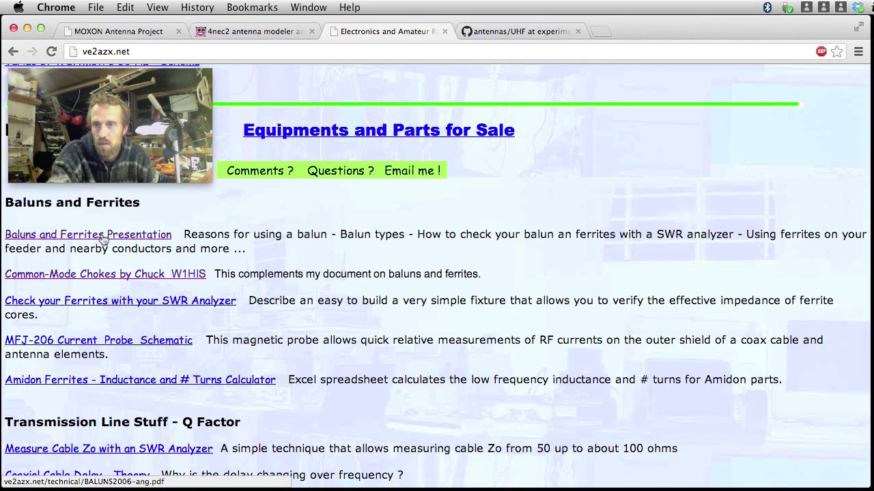
Open the Baluns and Ferrites Presentation PDF (BALUNS2006-ang.pdf) and page through its first slides
{"action": "left_click", "coordinate": [102, 237]}
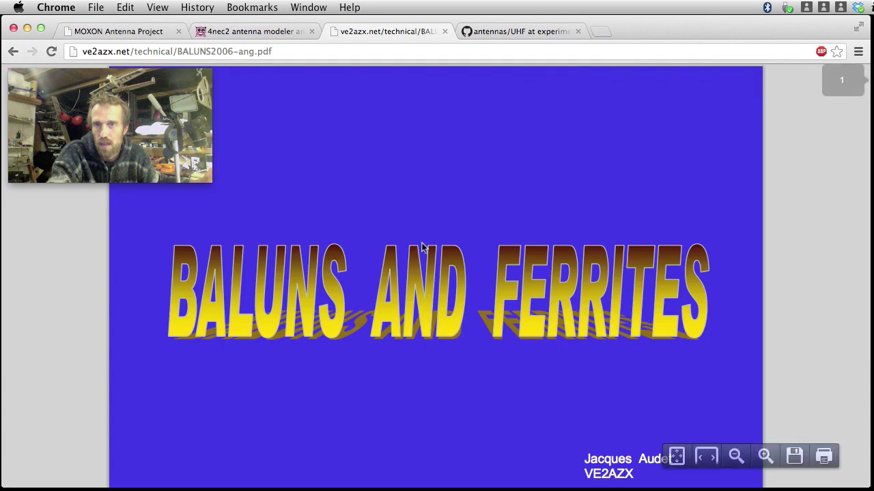
{"action": "scroll", "coordinate": [471, 169], "scroll_direction": "down", "scroll_amount": 10}
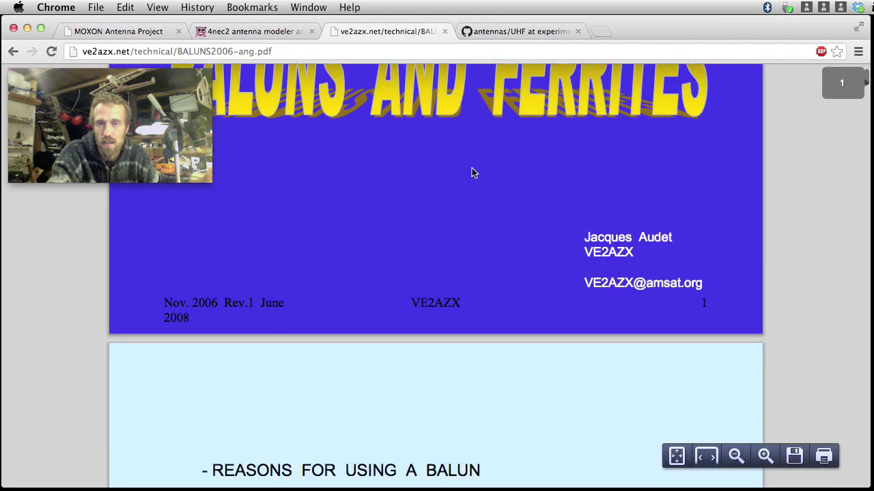
{"action": "scroll", "coordinate": [472, 173], "scroll_direction": "down", "scroll_amount": 10}
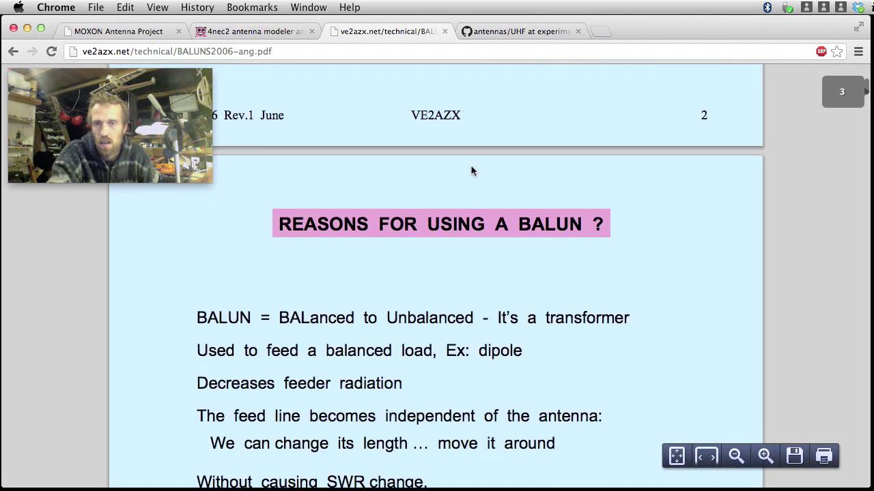
{"action": "scroll", "coordinate": [471, 171], "scroll_direction": "down", "scroll_amount": 15}
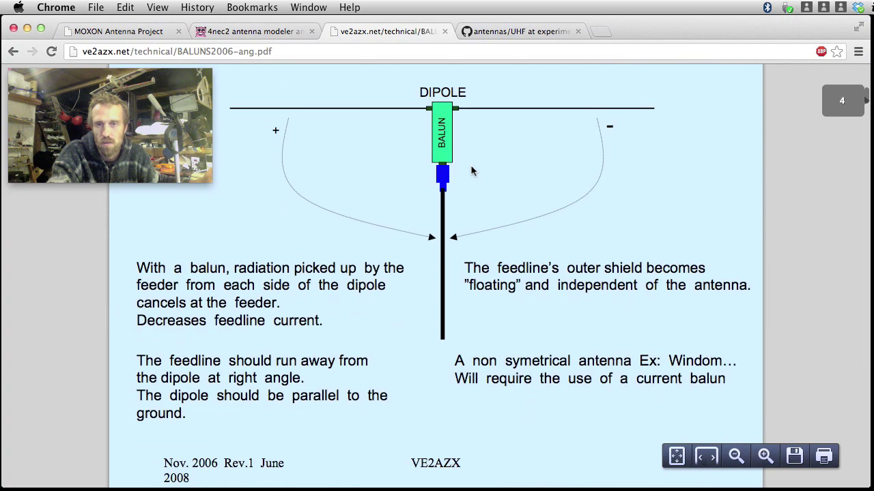
{"action": "scroll", "coordinate": [471, 171], "scroll_direction": "down", "scroll_amount": 15}
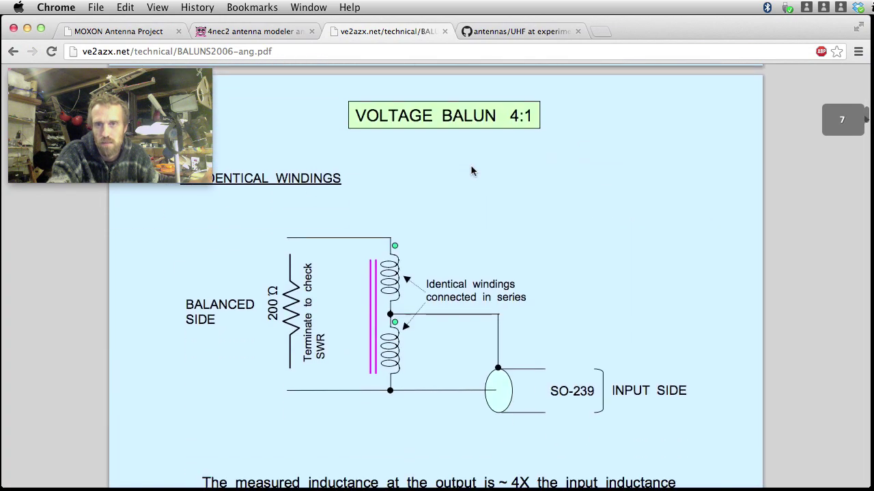
{"action": "scroll", "coordinate": [471, 170], "scroll_direction": "down", "scroll_amount": 15}
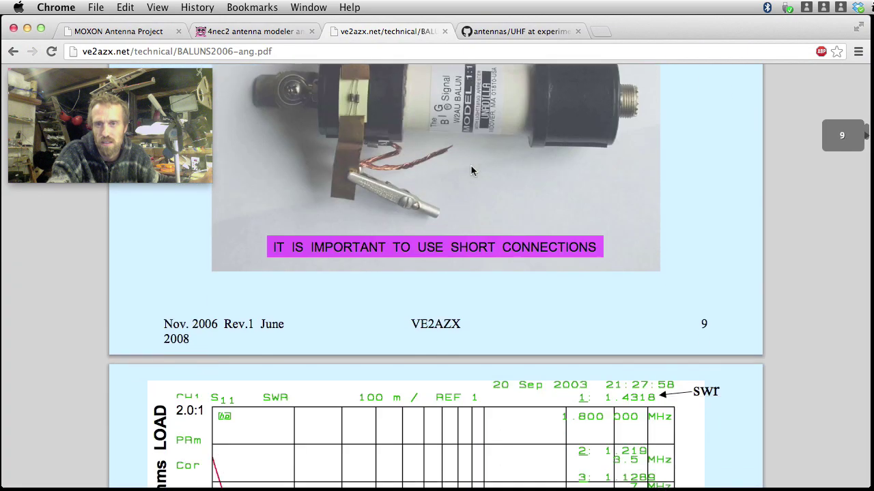
{"action": "scroll", "coordinate": [471, 171], "scroll_direction": "down", "scroll_amount": 15}
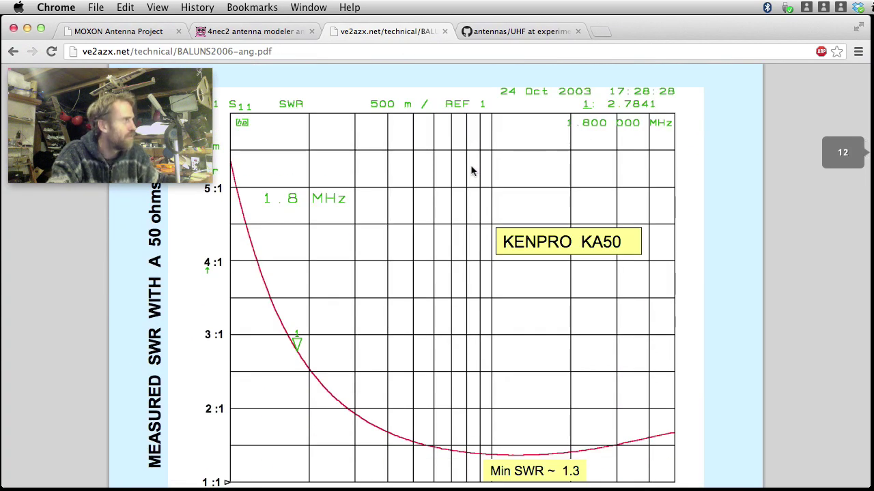
{"action": "scroll", "coordinate": [471, 171], "scroll_direction": "down", "scroll_amount": 5}
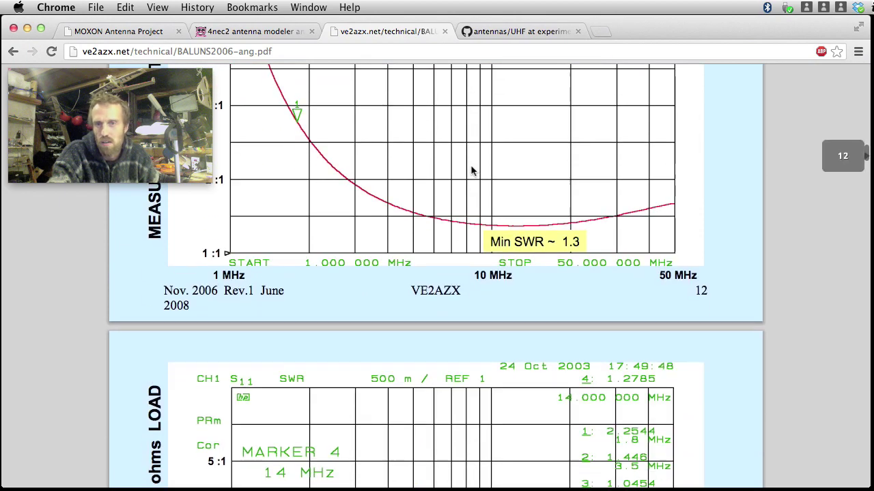
{"action": "scroll", "coordinate": [471, 170], "scroll_direction": "down", "scroll_amount": 12}
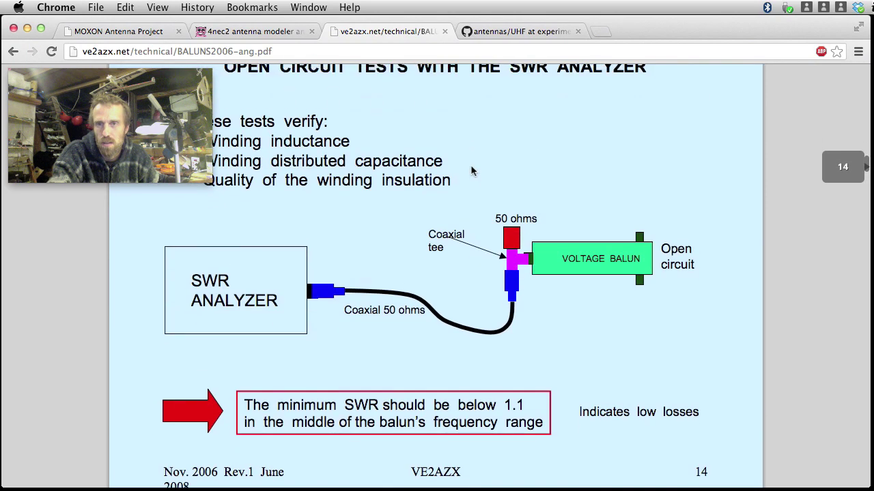
Read on to slide 20, on a ferrite core attenuating coax shield currents
{"action": "scroll", "coordinate": [470, 170], "scroll_direction": "up", "scroll_amount": 3}
{"action": "scroll", "coordinate": [466, 226], "scroll_direction": "down", "scroll_amount": 15}
{"action": "scroll", "coordinate": [468, 233], "scroll_direction": "down", "scroll_amount": 15}
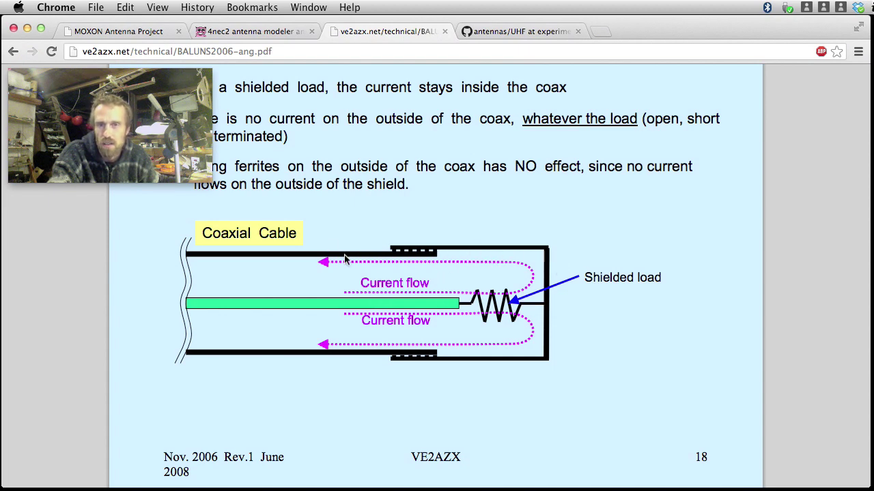
{"action": "scroll", "coordinate": [344, 258], "scroll_direction": "down", "scroll_amount": 8}
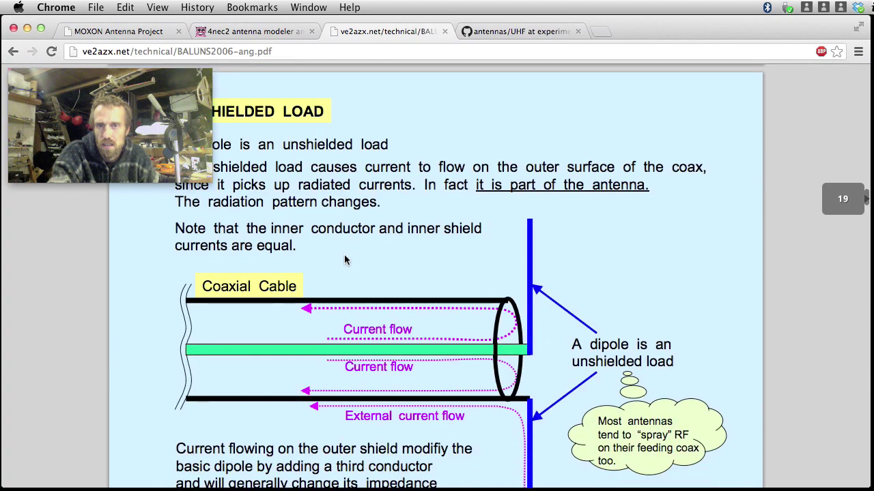
{"action": "scroll", "coordinate": [344, 259], "scroll_direction": "up", "scroll_amount": 5}
{"action": "scroll", "coordinate": [345, 257], "scroll_direction": "down", "scroll_amount": 5}
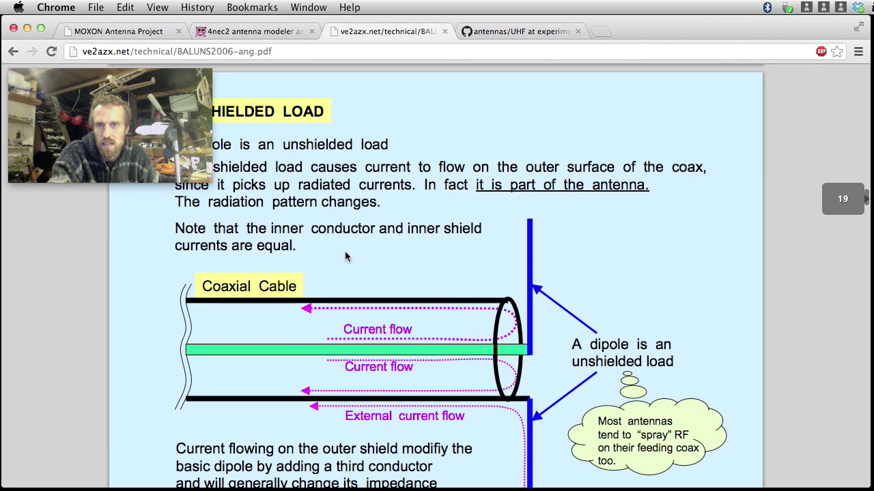
{"action": "scroll", "coordinate": [344, 253], "scroll_direction": "down", "scroll_amount": 3}
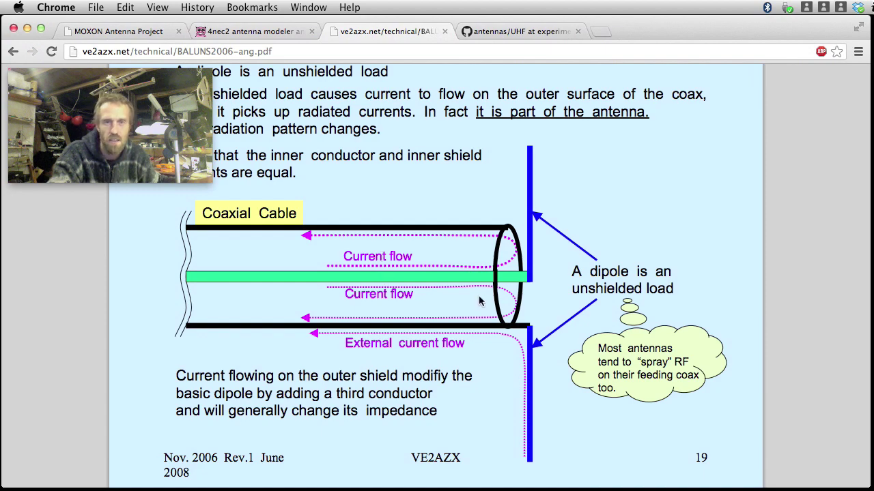
{"action": "scroll", "coordinate": [478, 295], "scroll_direction": "down", "scroll_amount": 10}
{"action": "scroll", "coordinate": [480, 301], "scroll_direction": "down", "scroll_amount": 2}
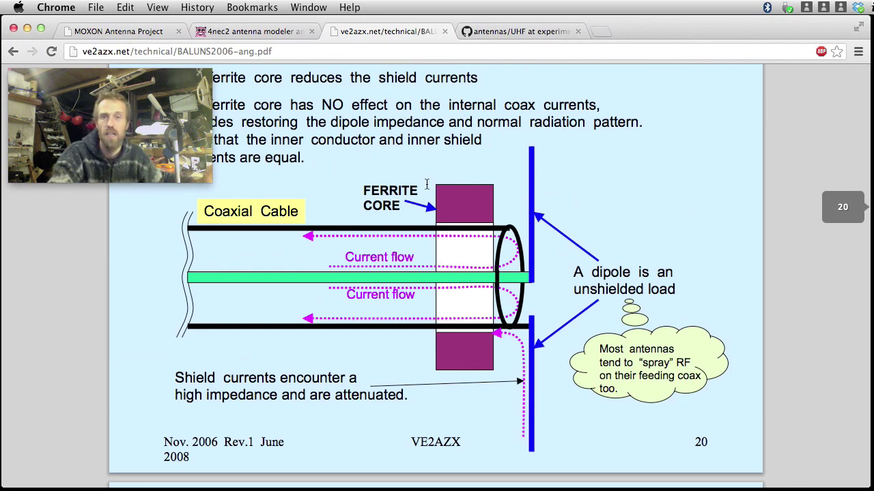
Move across desktop spaces to the 4nec2 3D Viewer and Pattern windows for moxon.out
{"action": "key", "text": "ctrl+Right"}
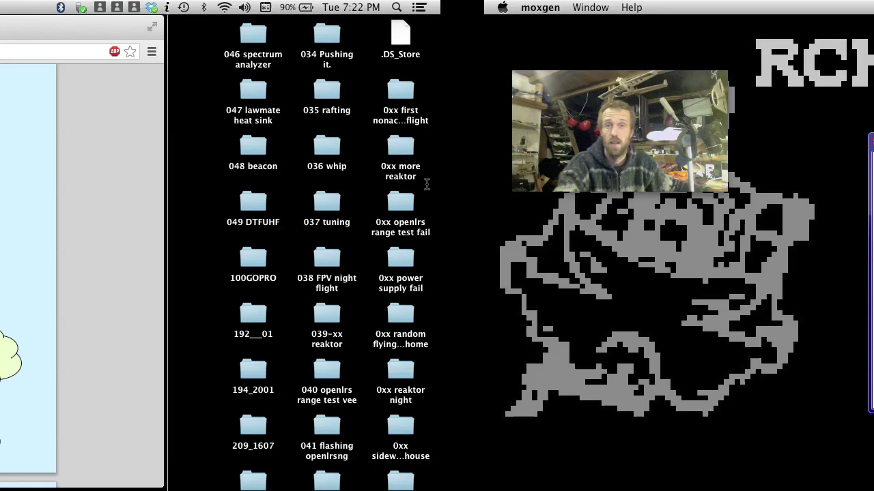
{"action": "key", "text": "ctrl+Right"}
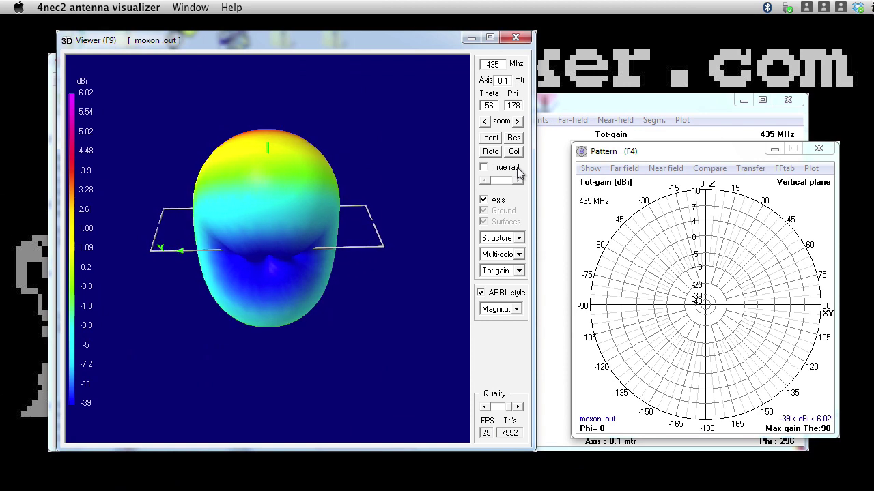